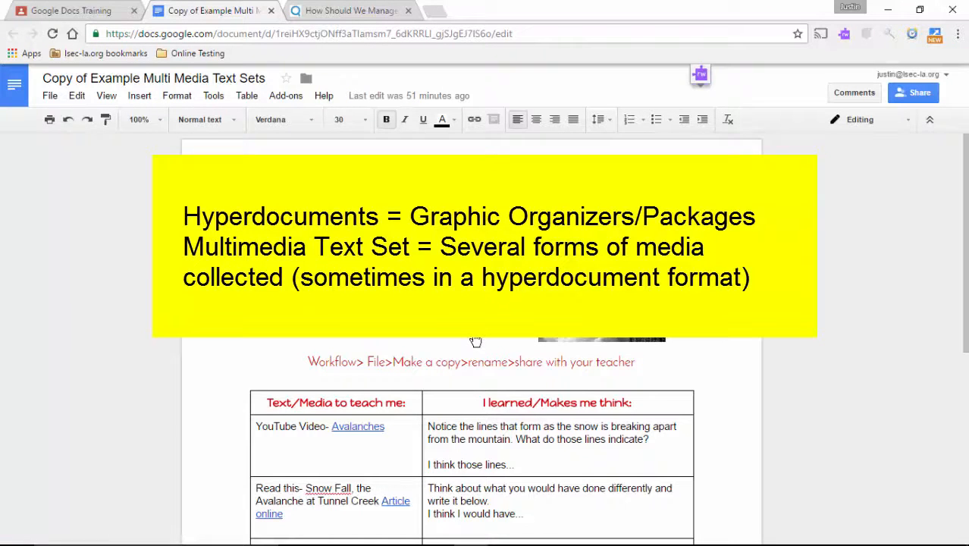
Preview the Avalanches YouTube video from its link, then close it and return to the document.
scroll(475, 342, down, 2)
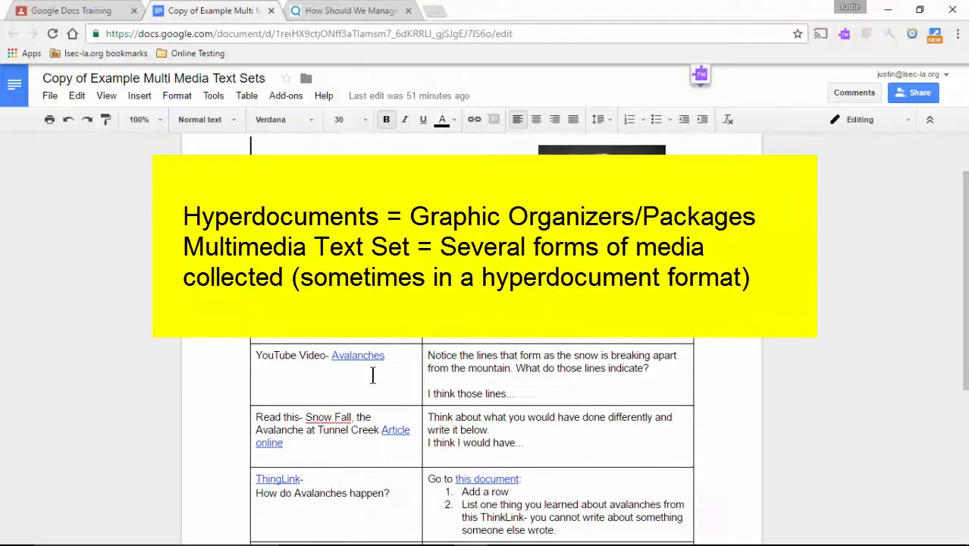
click(354, 356)
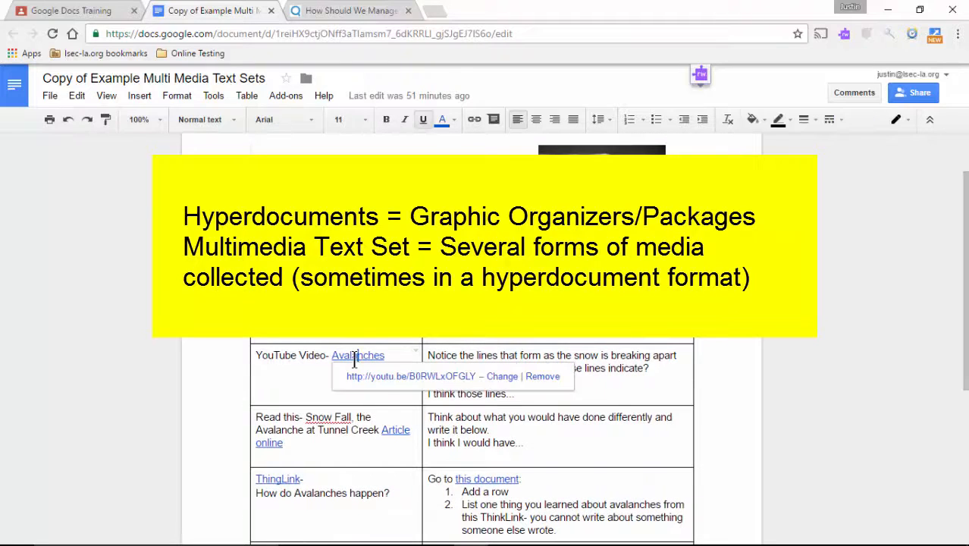
click(391, 377)
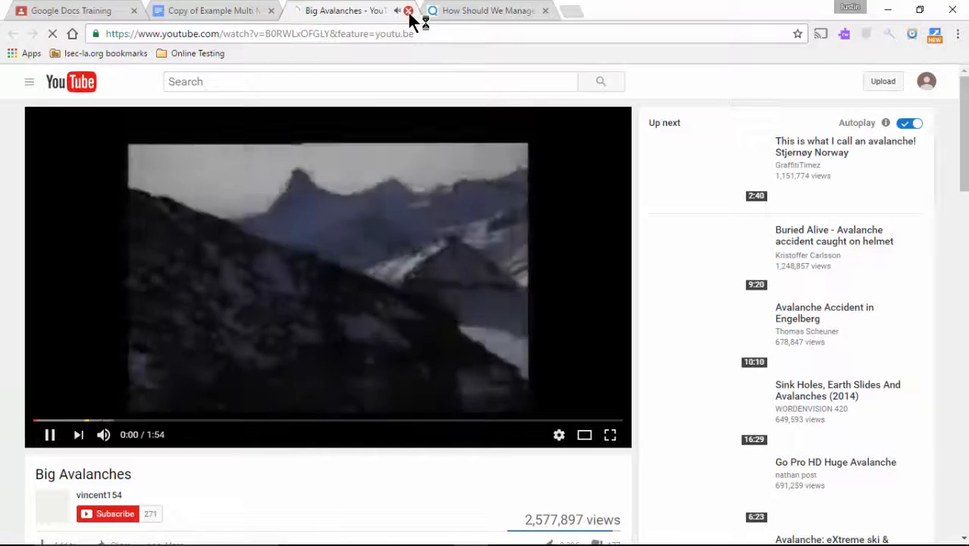
click(408, 11)
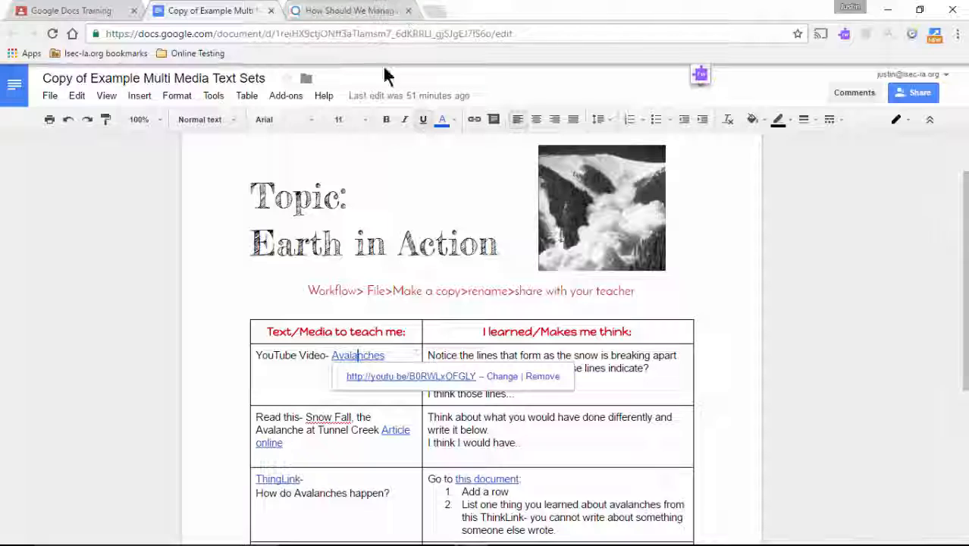
scroll(334, 304, down, 2)
click(357, 310)
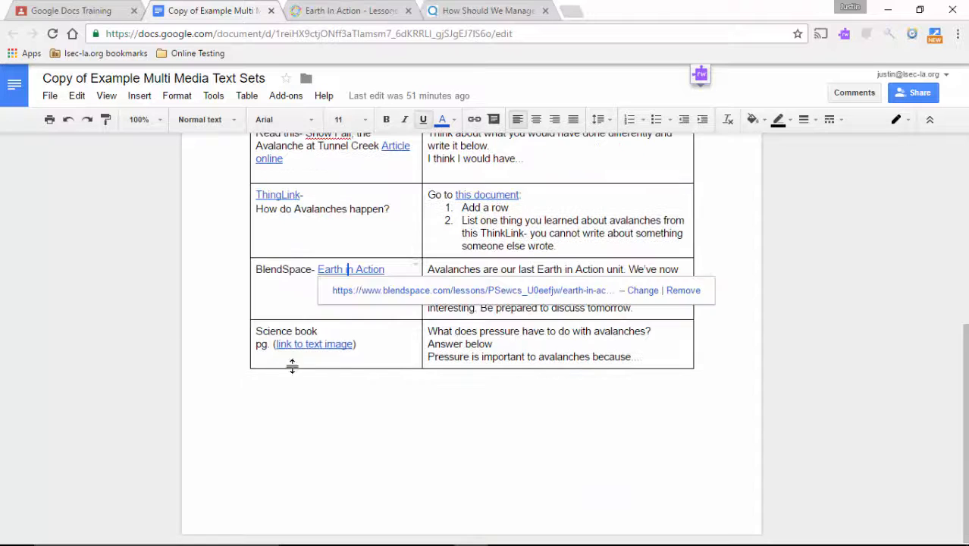
View the science textbook page behind the 'link to text image' link, then close it.
click(328, 346)
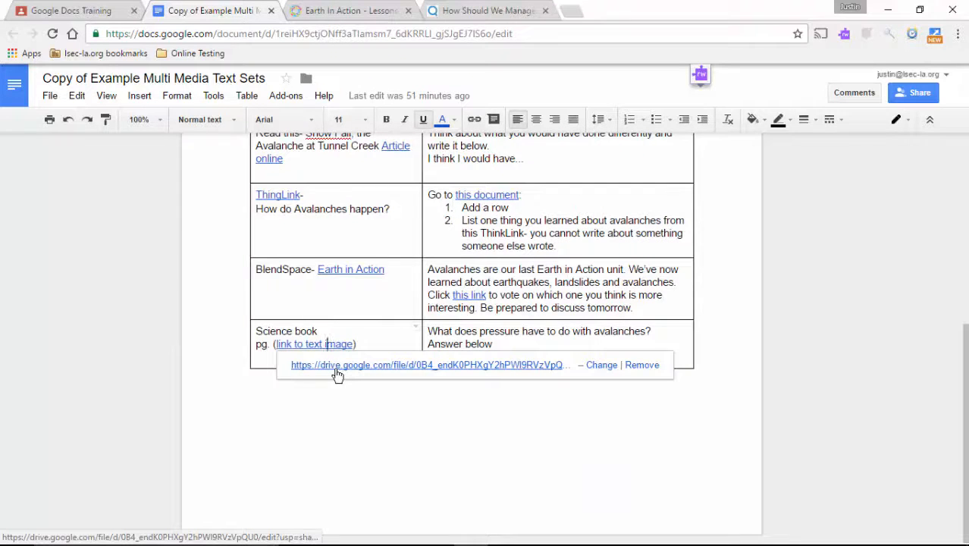
click(337, 365)
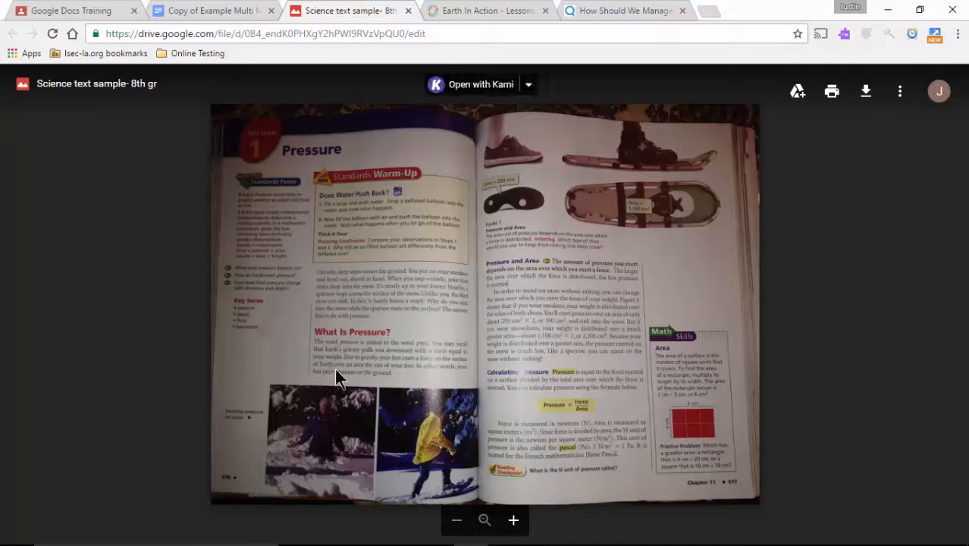
scroll(335, 367, up, 5)
click(408, 10)
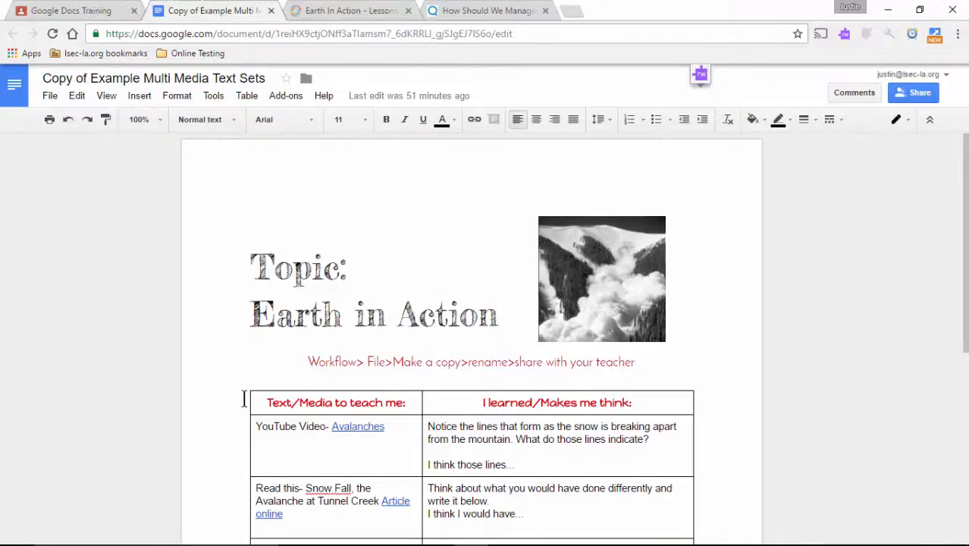
scroll(243, 399, down, 5)
Switch to the Google Docs Training Classroom tab and scroll the stream to the HyperDoc posts.
click(49, 10)
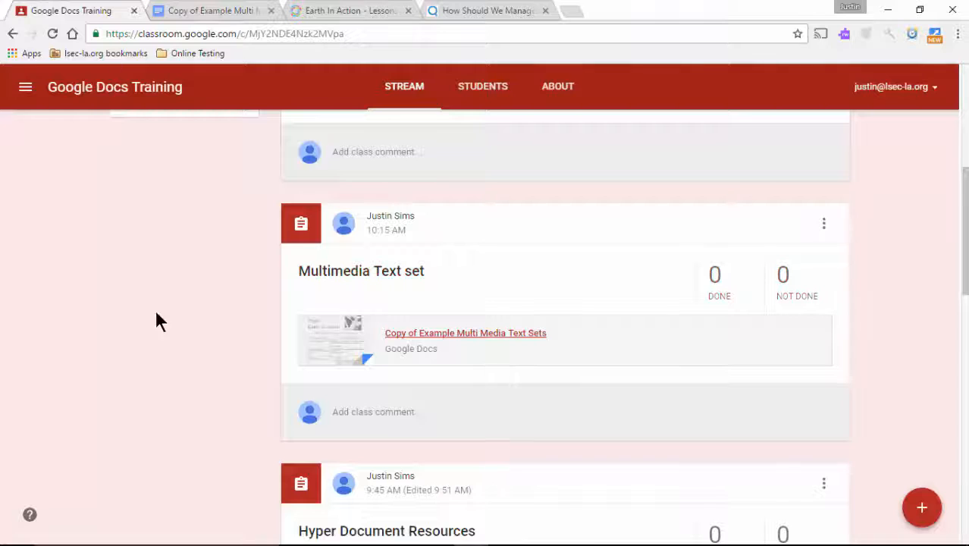
scroll(164, 428, down, 10)
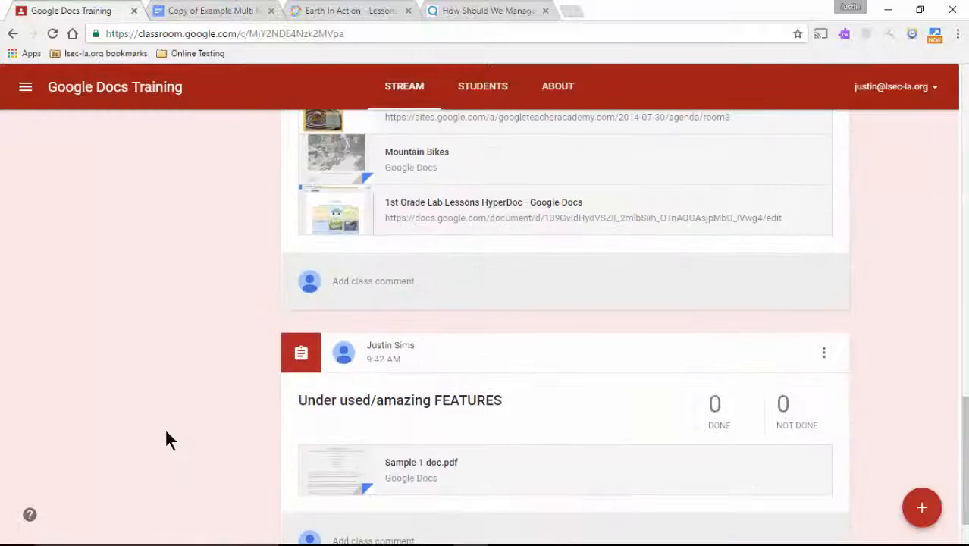
scroll(165, 427, up, 2)
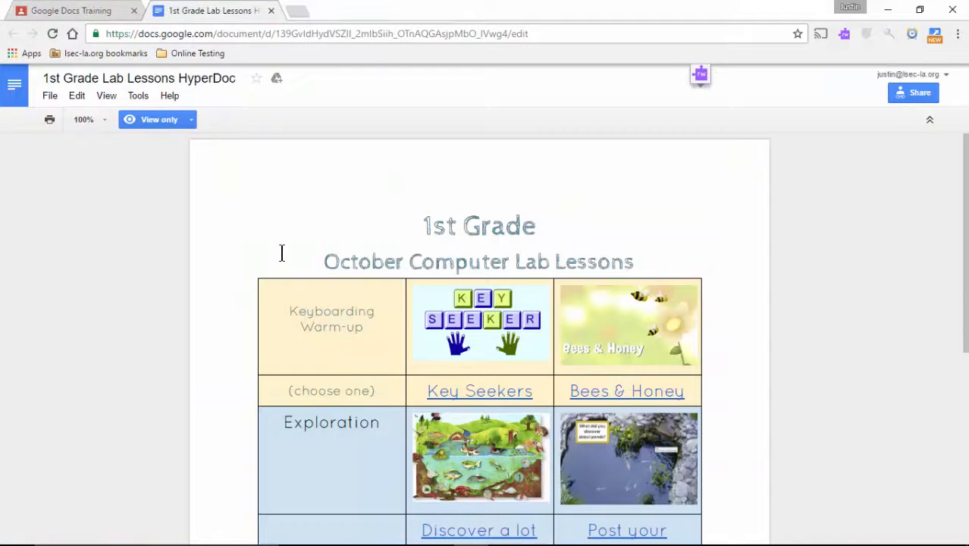
scroll(281, 252, down, 1)
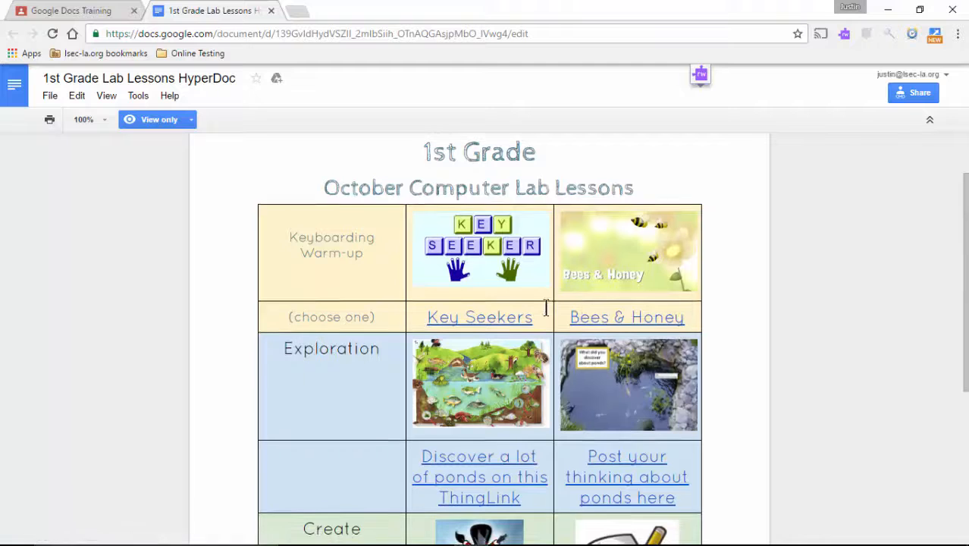
scroll(449, 328, down, 2)
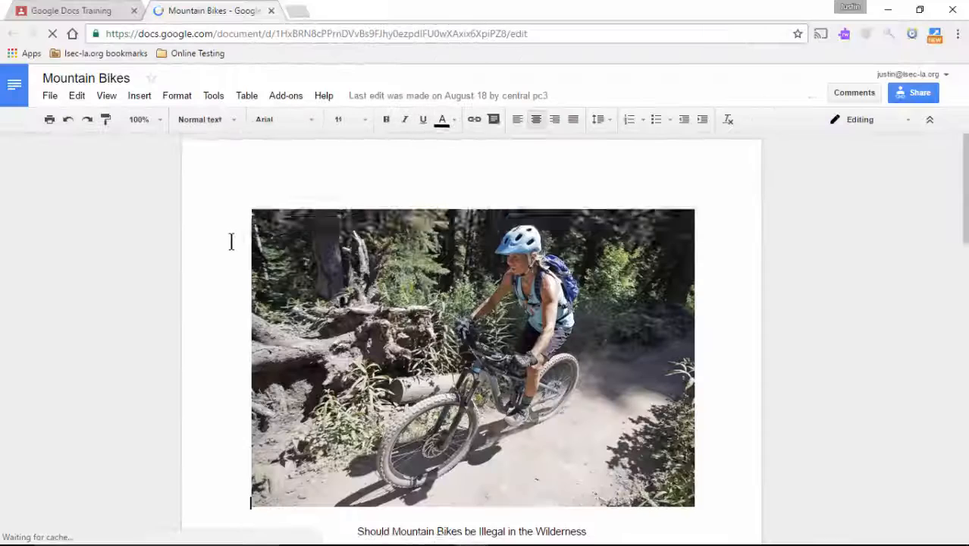
scroll(231, 241, down, 2)
scroll(231, 241, down, 1)
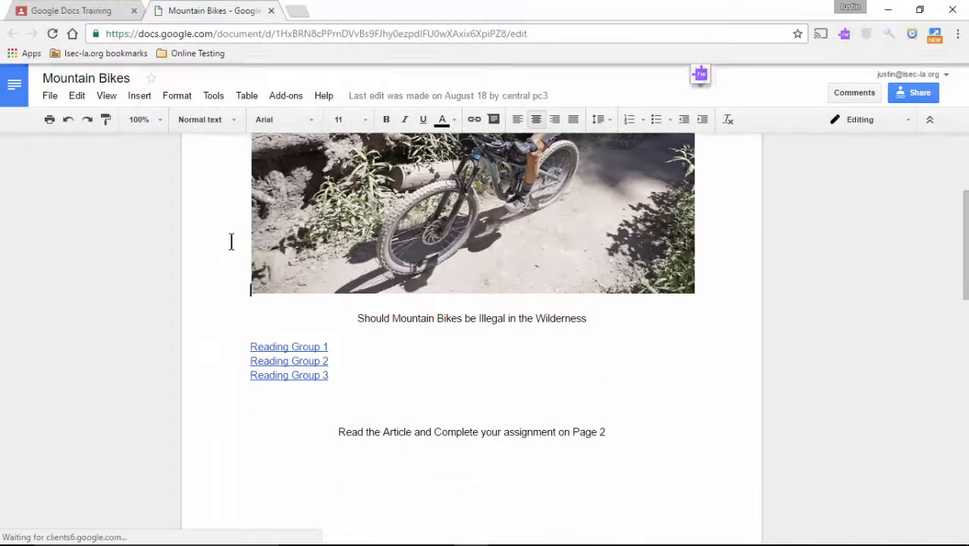
Check the web address behind the Reading Group 1 link in its preview bubble.
click(290, 346)
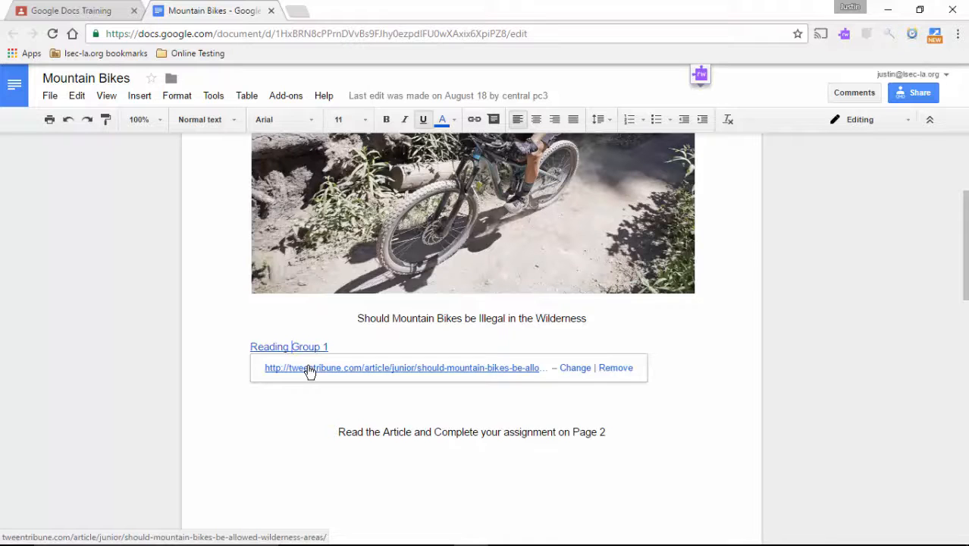
click(303, 416)
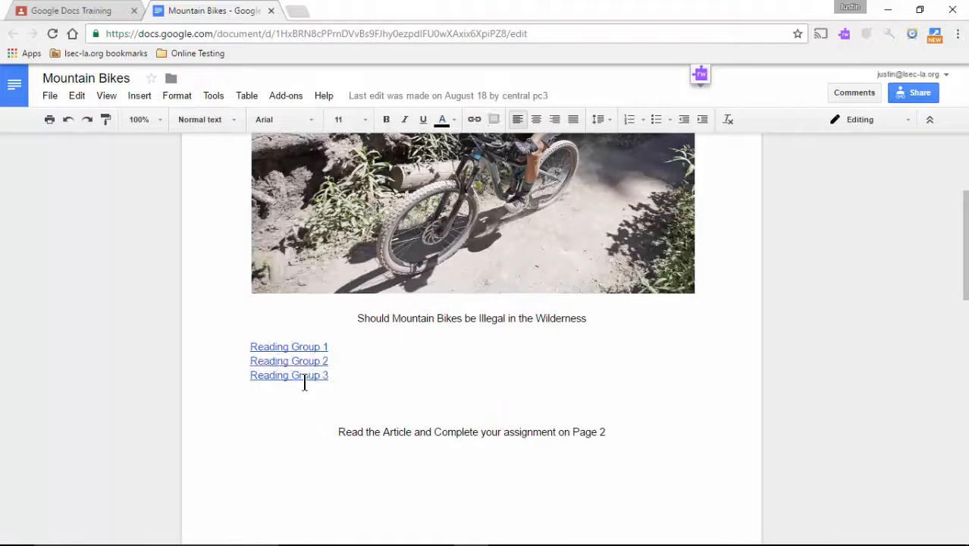
click(302, 346)
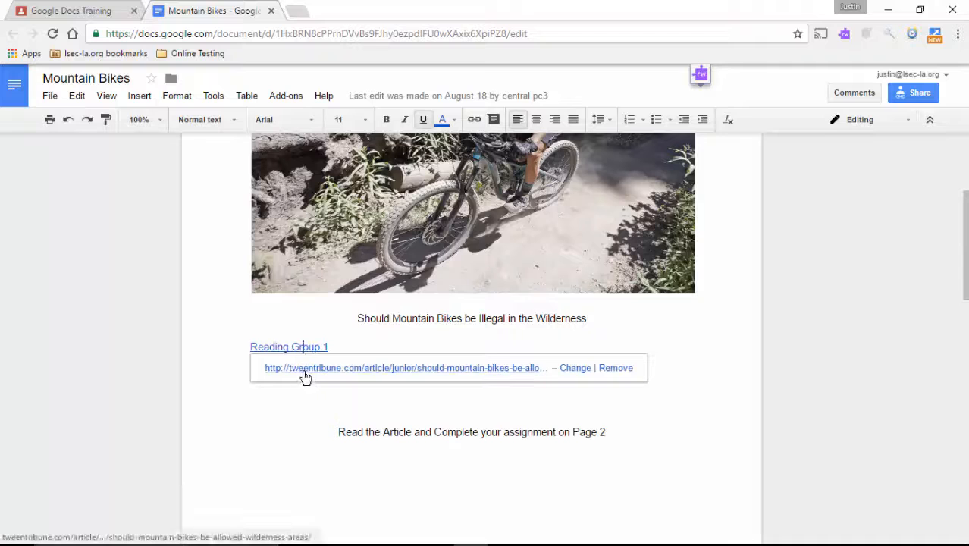
click(298, 421)
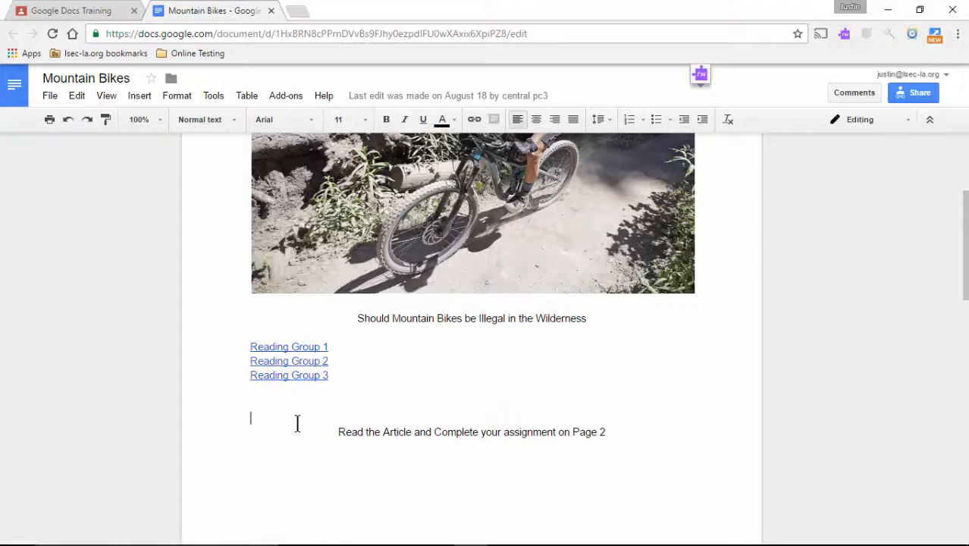
Scroll to the page 2 group table and back, then open the Reading Group 1 article.
scroll(298, 423, up, 3)
scroll(297, 423, down, 10)
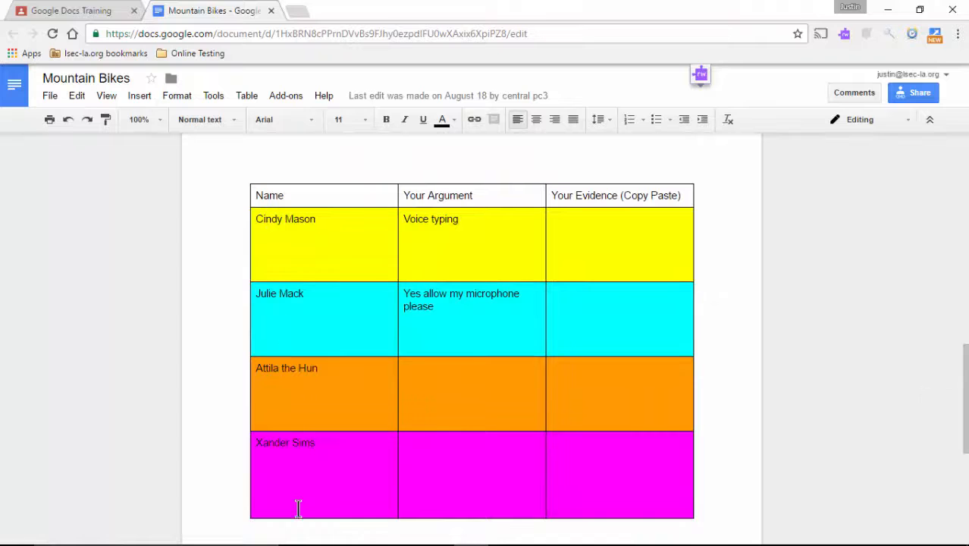
scroll(290, 469, down, 2)
scroll(290, 469, up, 8)
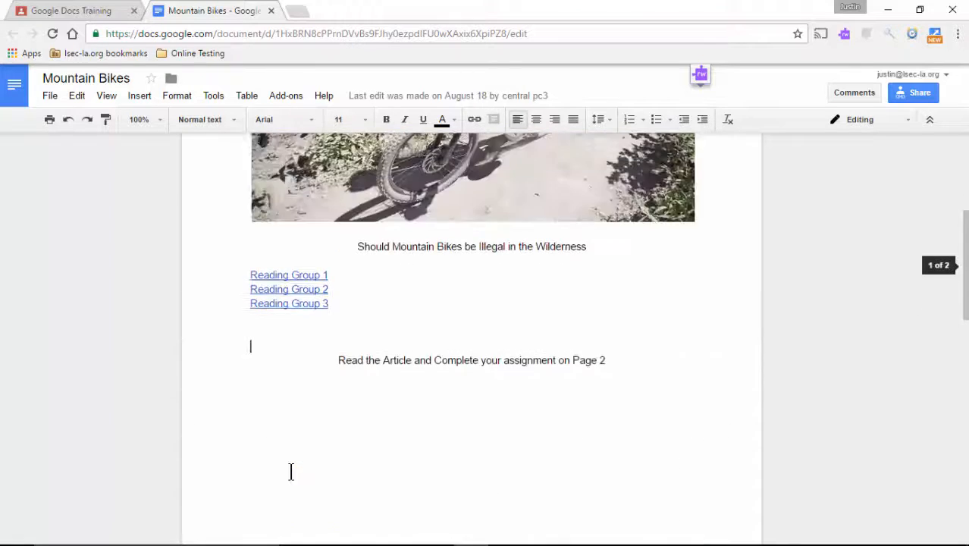
scroll(292, 466, up, 3)
scroll(296, 476, down, 2)
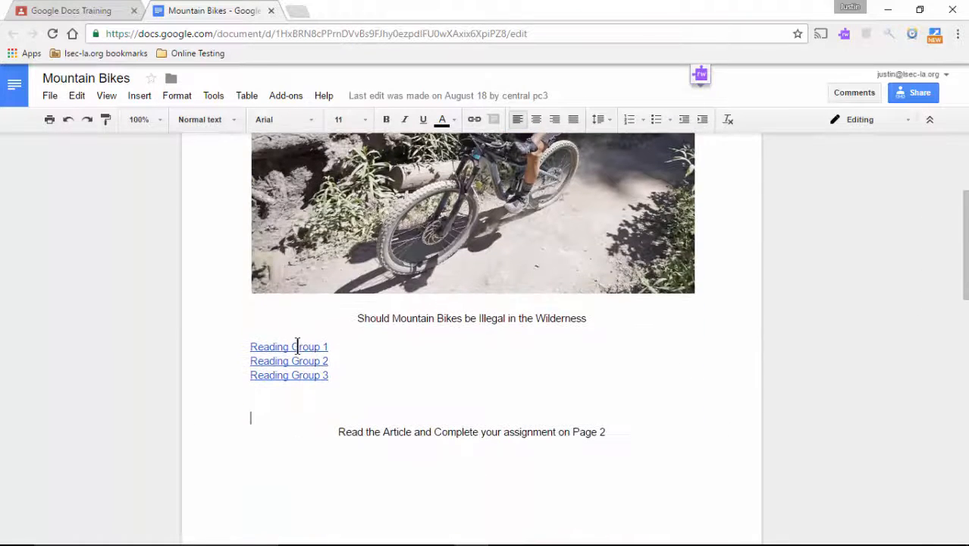
ctrl+click(298, 346)
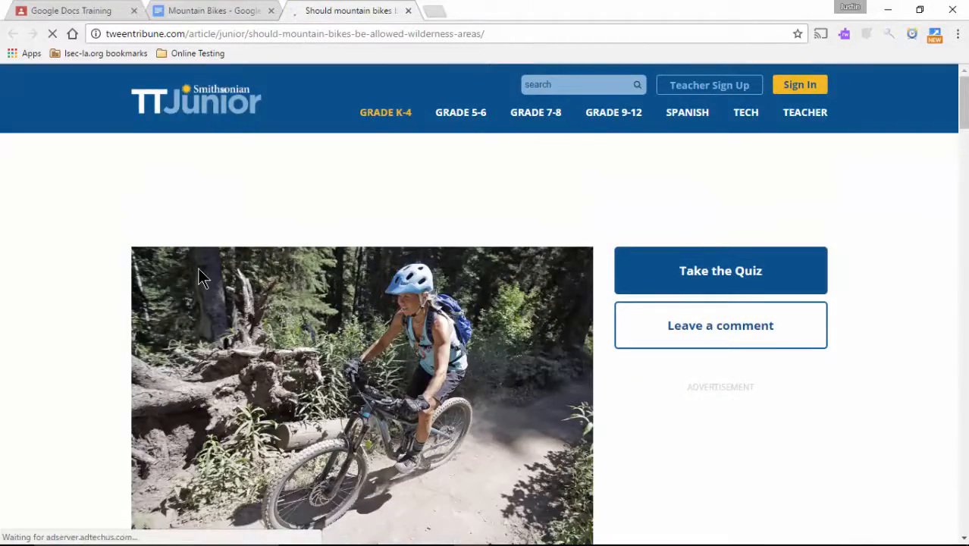
Read the Reading Group 1 TweenTribune article at the 810L level, then close it.
scroll(199, 268, down, 4)
scroll(198, 269, up, 2)
scroll(198, 268, down, 1)
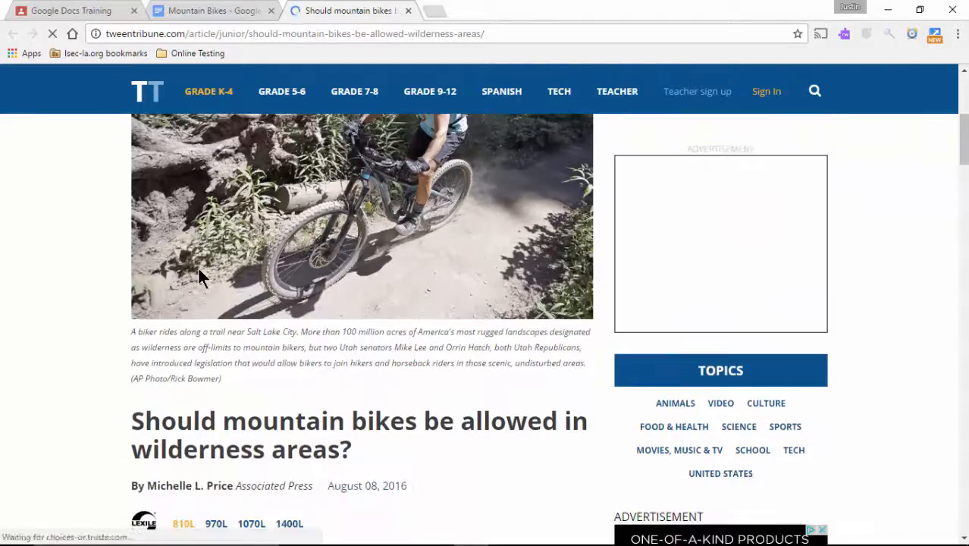
scroll(199, 277, down, 5)
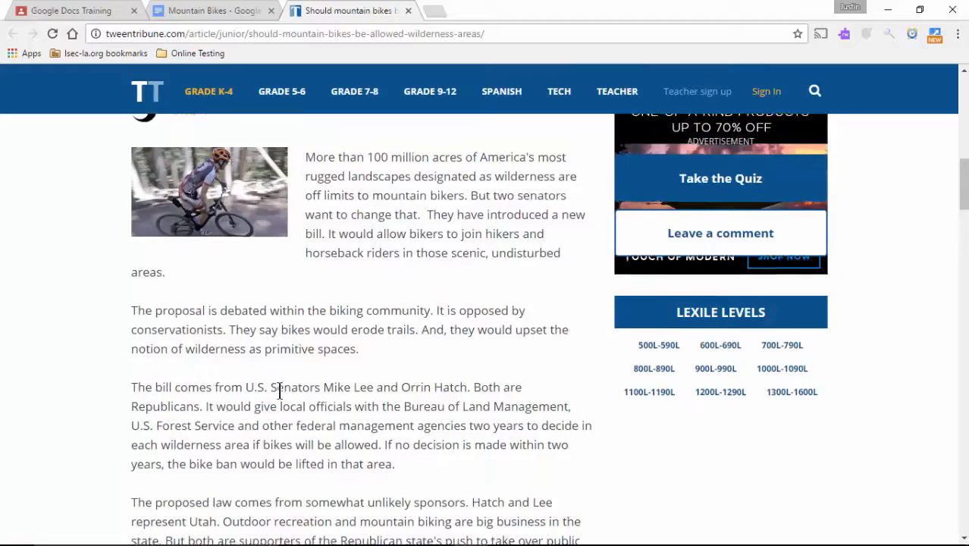
scroll(279, 388, down, 4)
scroll(279, 389, up, 8)
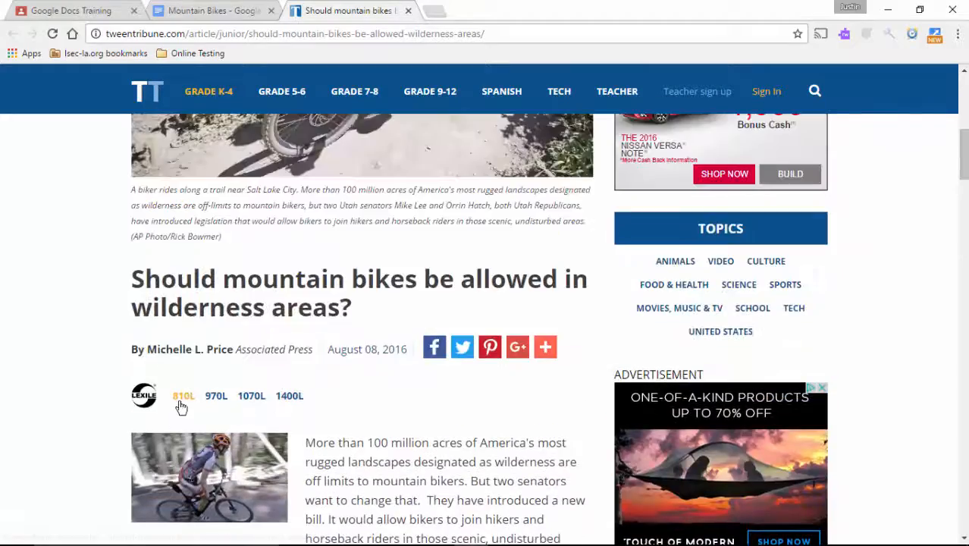
click(180, 407)
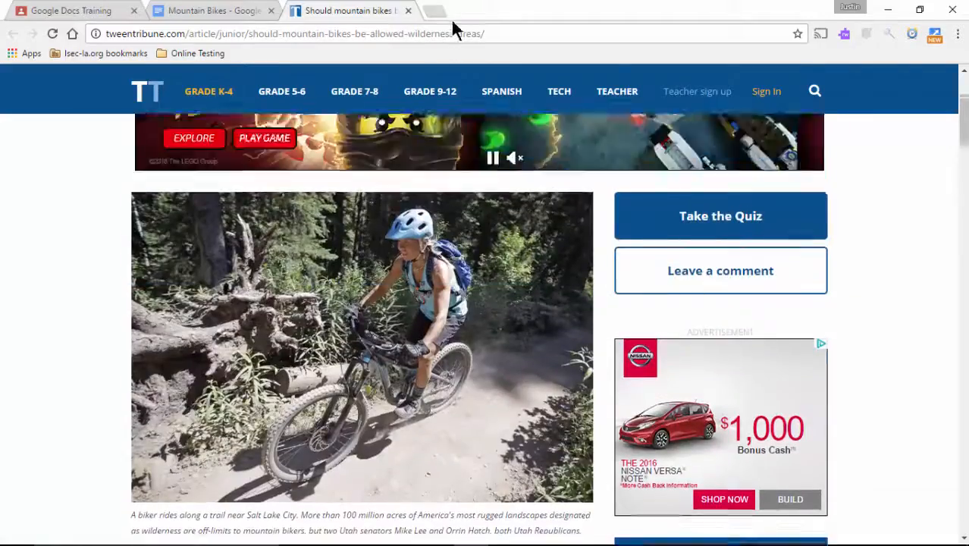
click(409, 10)
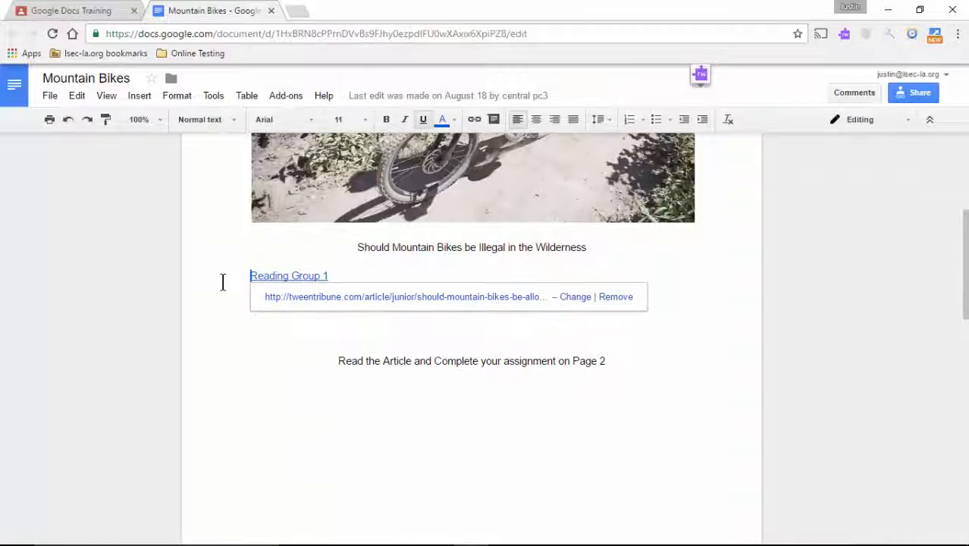
Open the Reading Group 3 mountain-bike article, scroll through it, and close it.
click(594, 331)
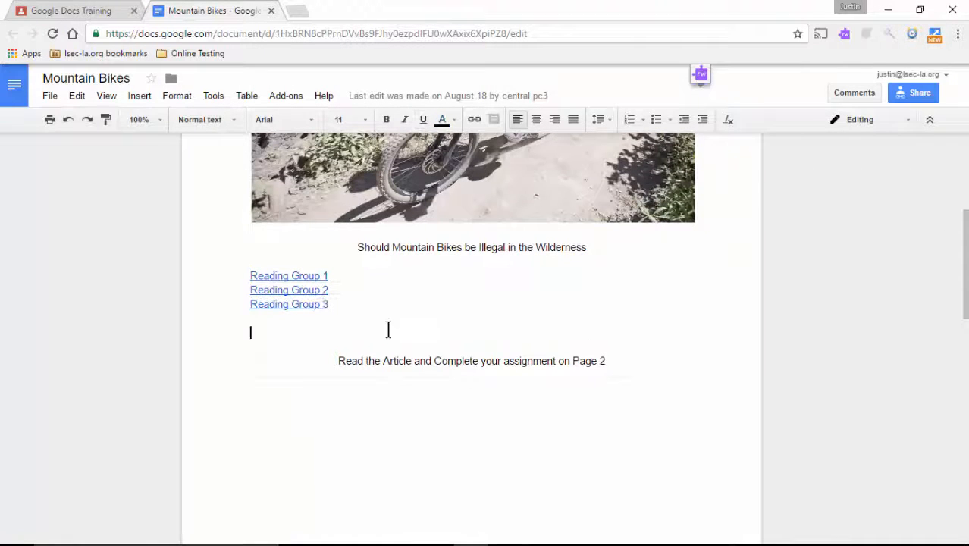
click(318, 304)
click(337, 326)
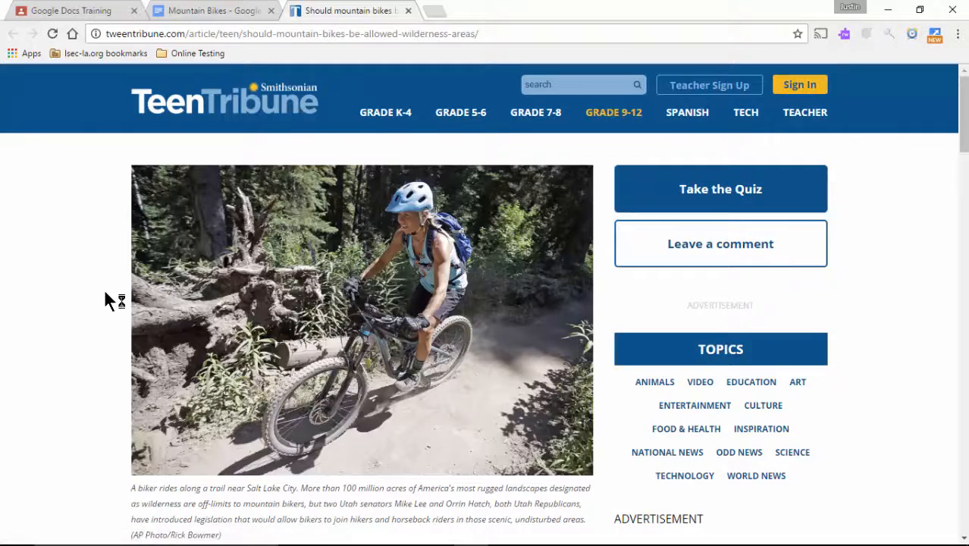
scroll(106, 301, down, 4)
scroll(106, 301, down, 4)
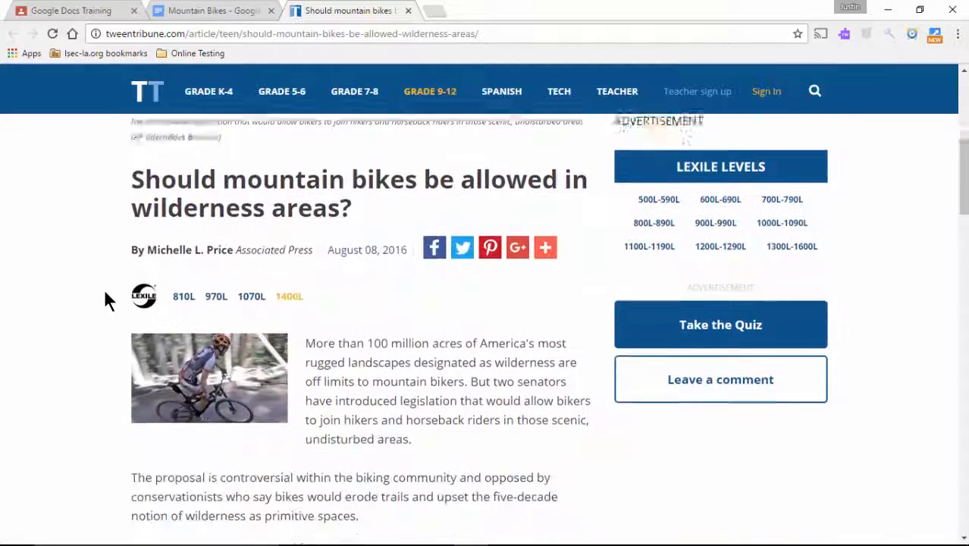
scroll(104, 301, down, 5)
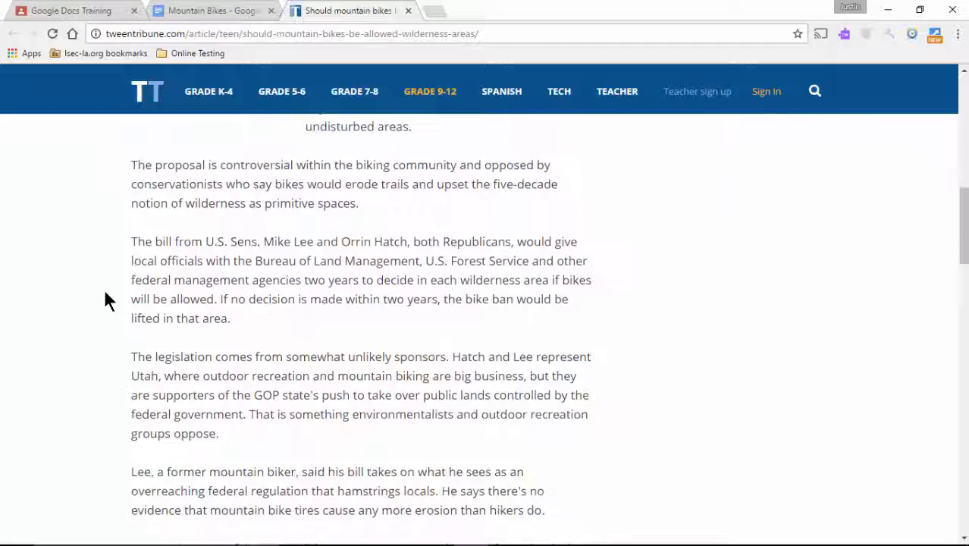
scroll(104, 301, up, 12)
click(408, 10)
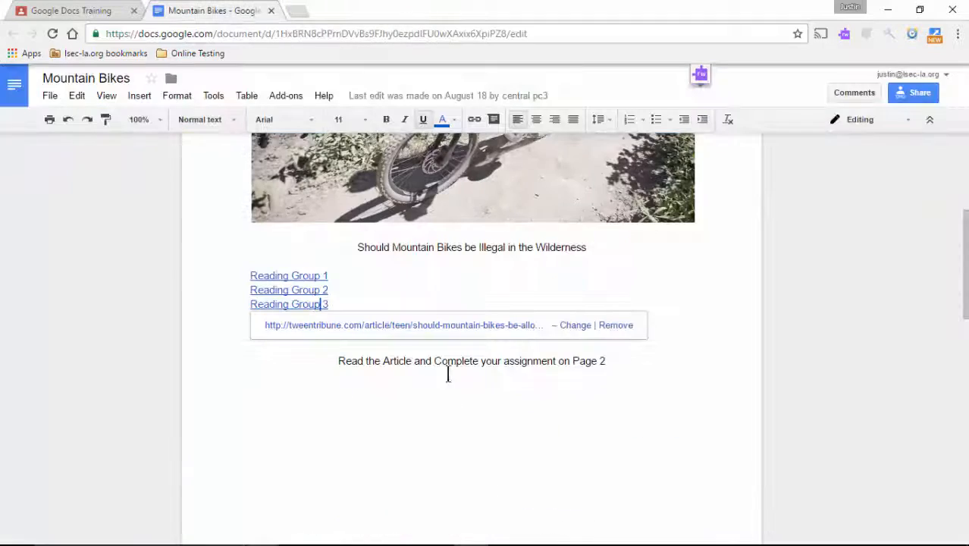
Scroll through the Mountain Bikes document to the page 2 table and back.
click(464, 423)
scroll(458, 422, down, 4)
scroll(456, 422, down, 5)
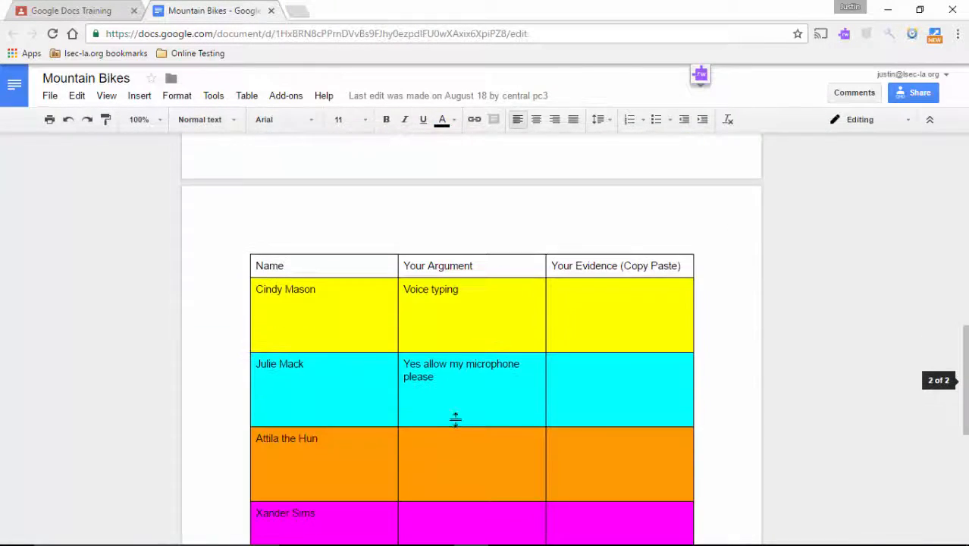
scroll(455, 418, up, 9)
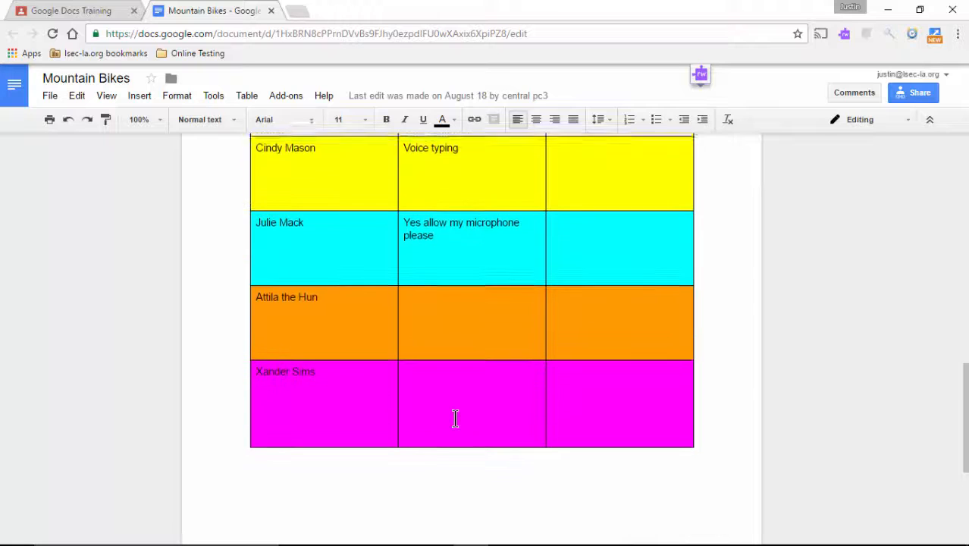
scroll(455, 417, up, 5)
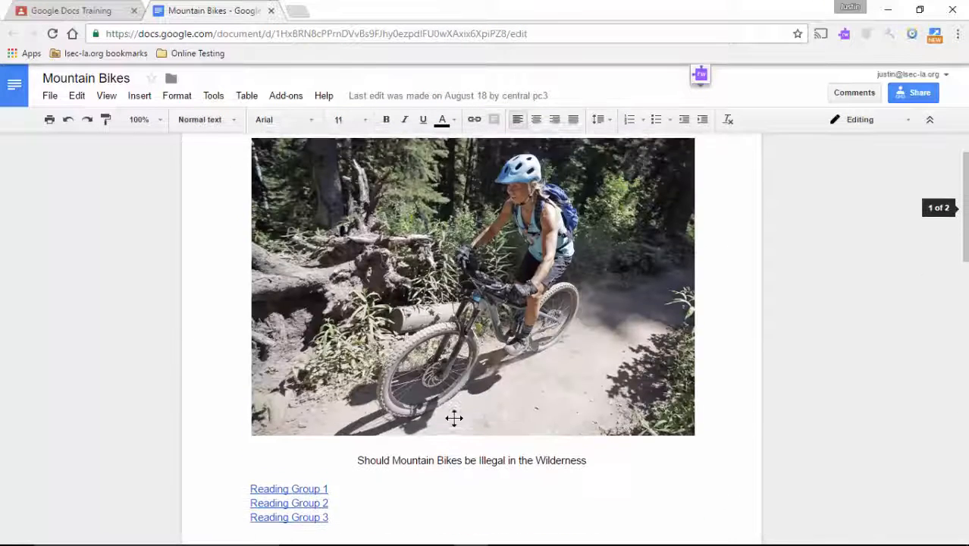
scroll(454, 418, down, 6)
scroll(454, 417, down, 4)
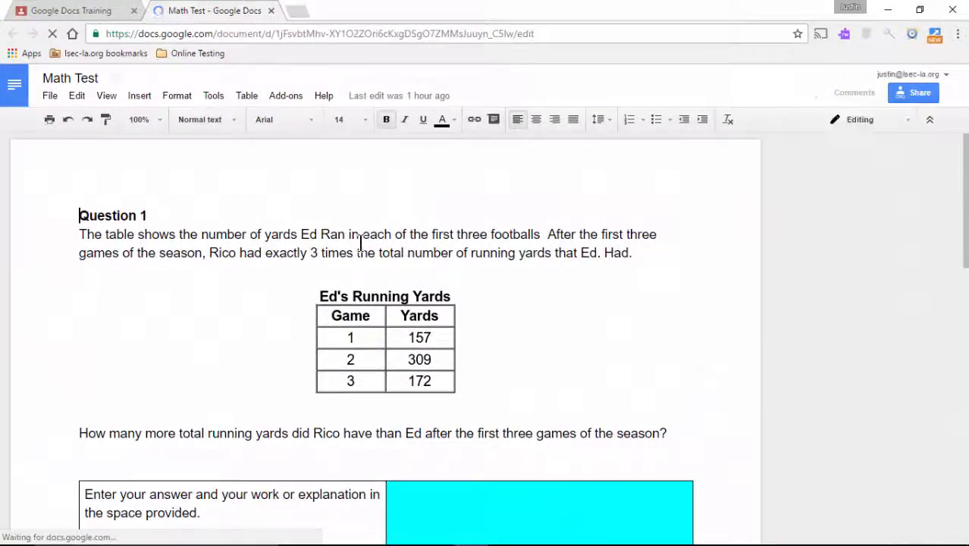
Insert an equation with a cube root of x in Question 1's cyan answer cell.
scroll(419, 227, down, 4)
click(420, 227)
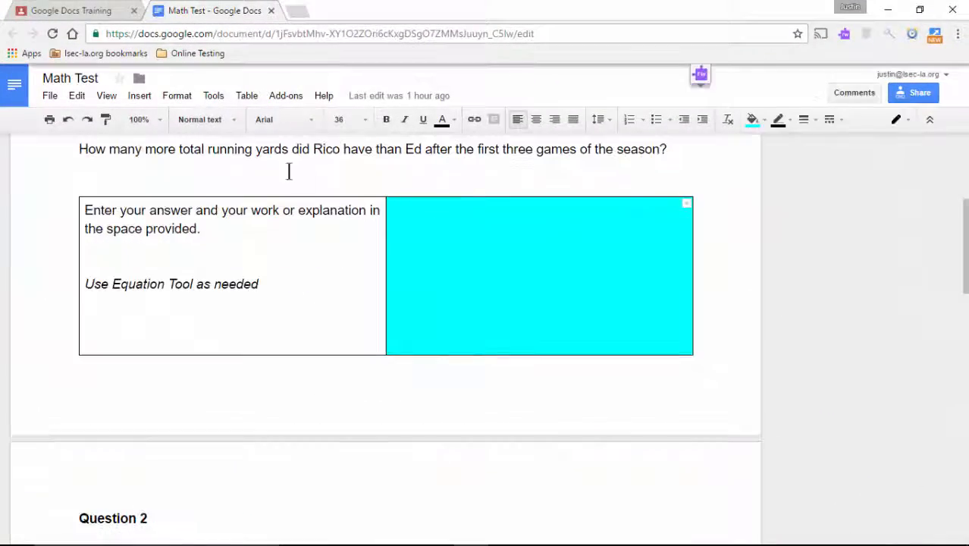
click(140, 96)
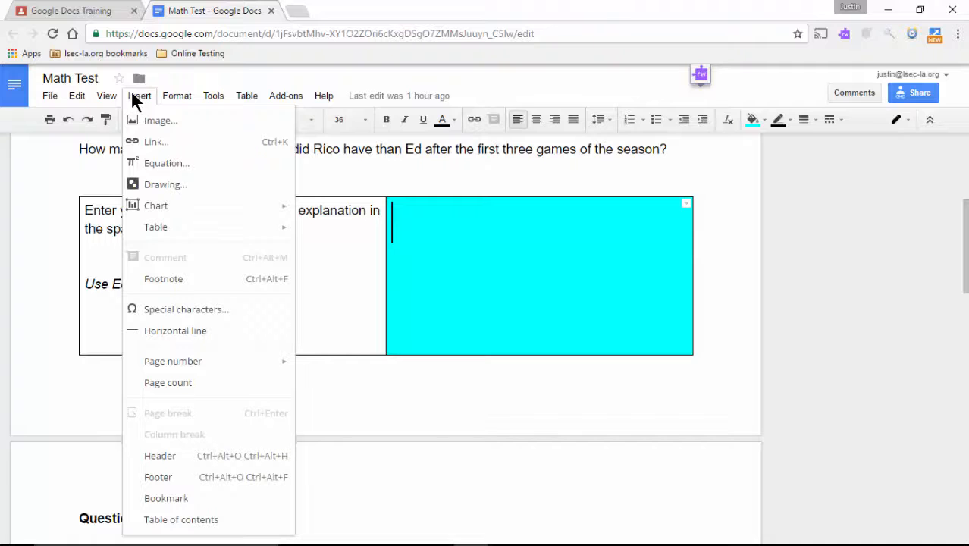
click(147, 163)
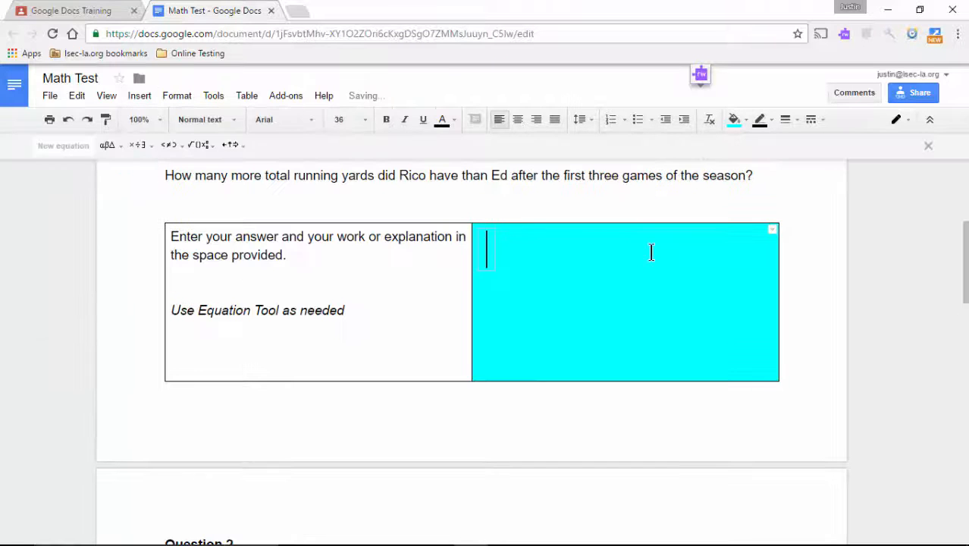
click(214, 151)
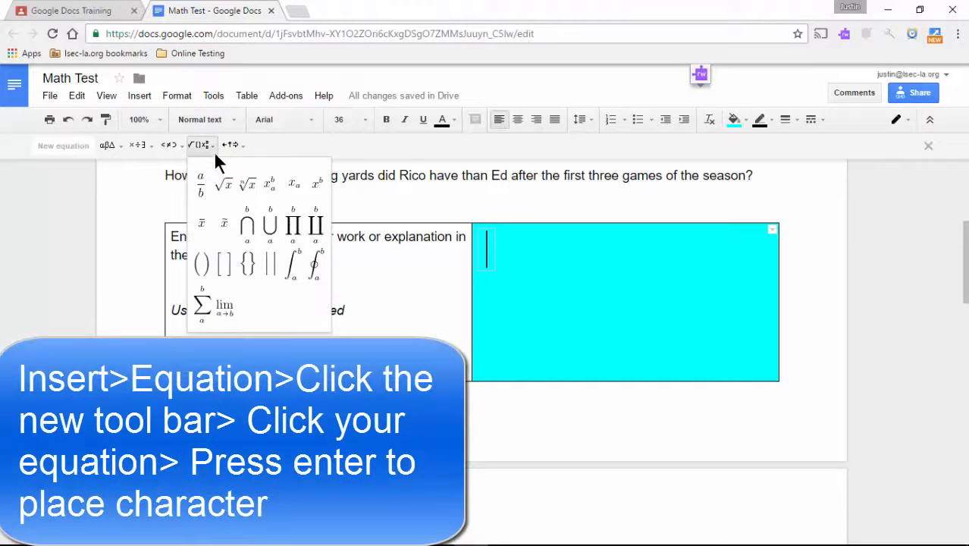
click(244, 198)
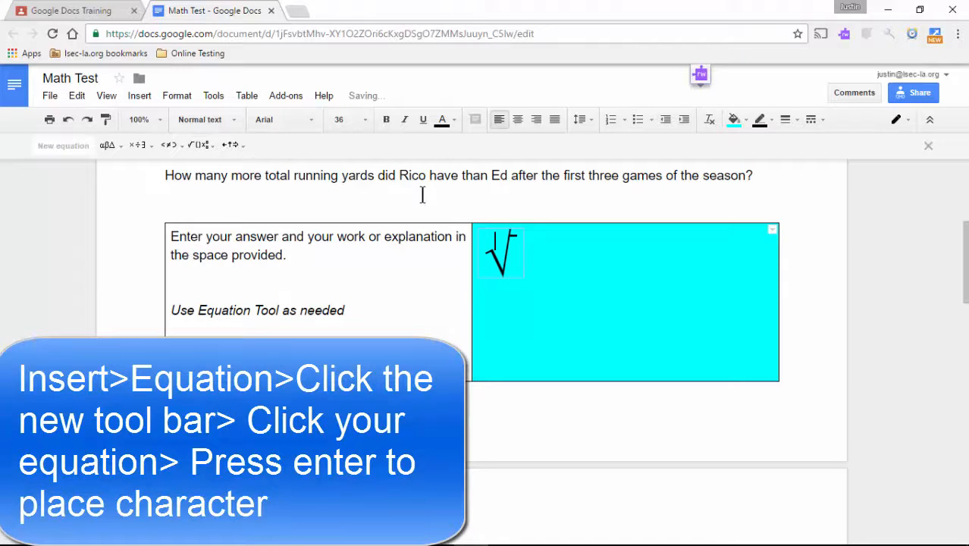
text(3)
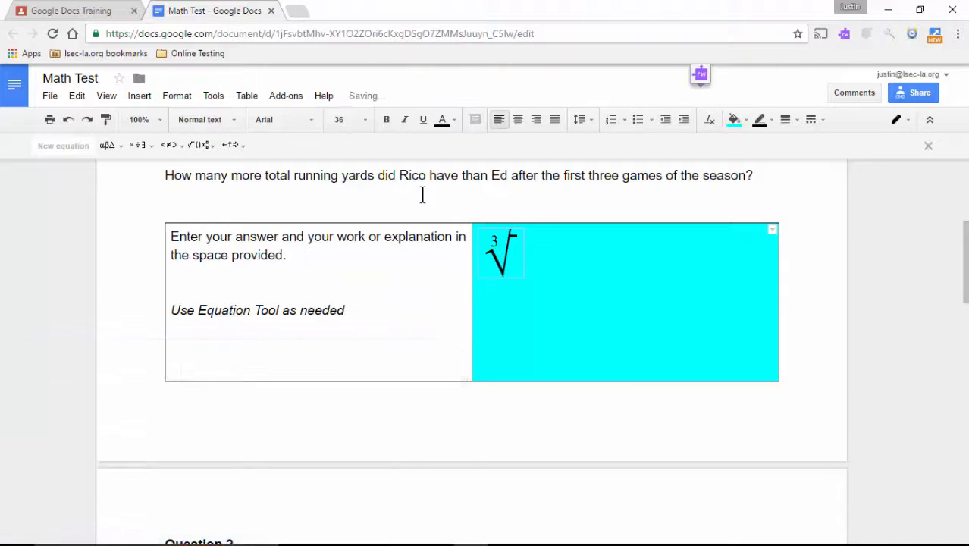
text(x)
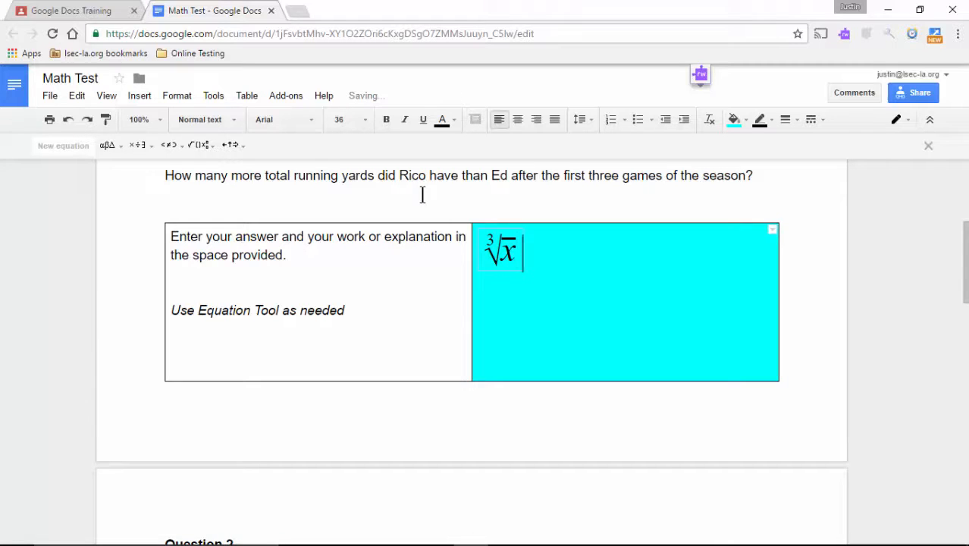
click(544, 318)
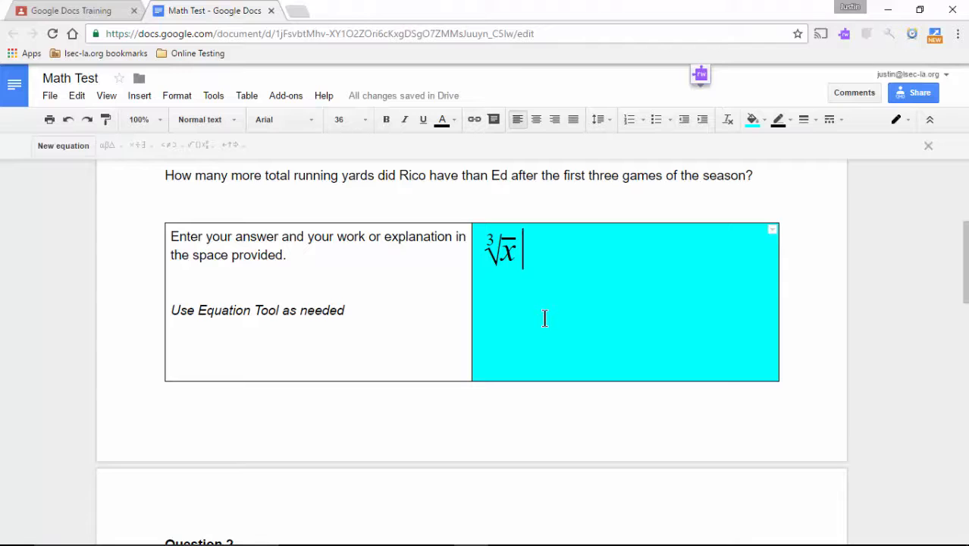
Switch the browser to full screen with F11.
scroll(544, 318, up, 1)
scroll(544, 318, down, 3)
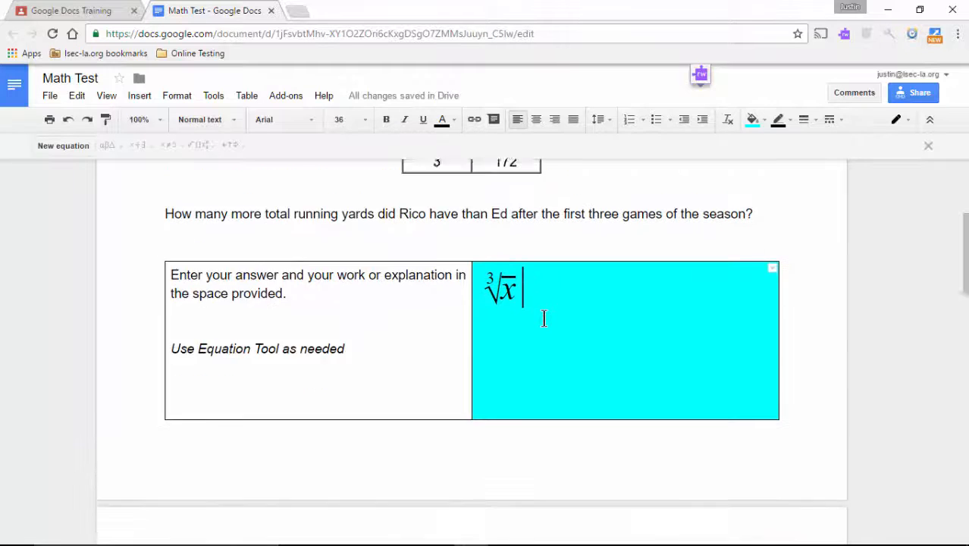
scroll(545, 319, up, 1)
key(F11)
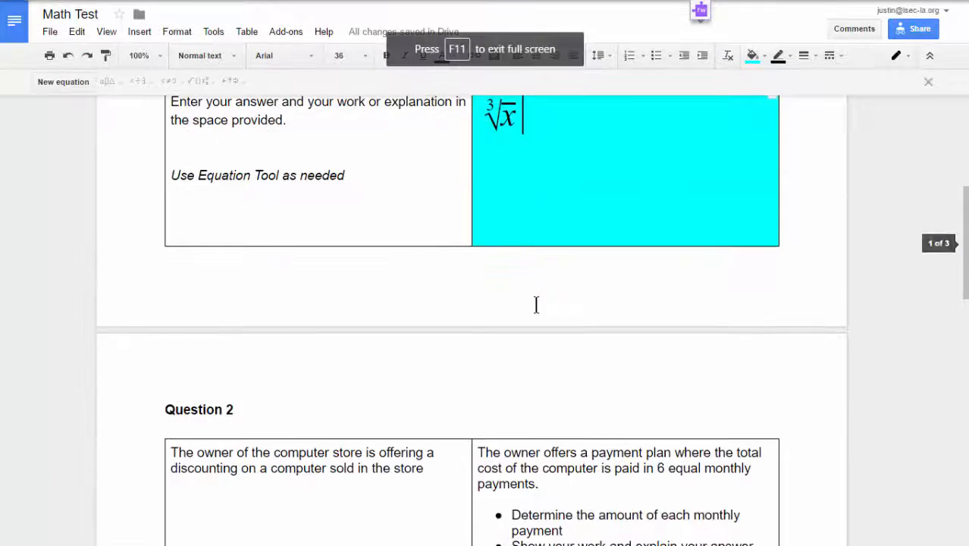
scroll(537, 304, up, 3)
Turn on Tools > Voice typing in Question 2's cyan answer cell and start the microphone.
scroll(534, 361, up, 2)
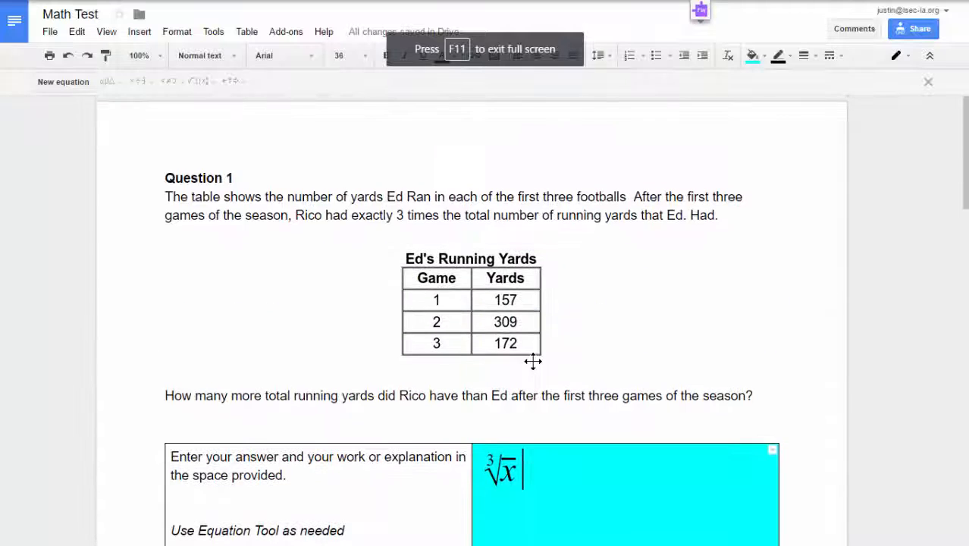
scroll(532, 361, down, 10)
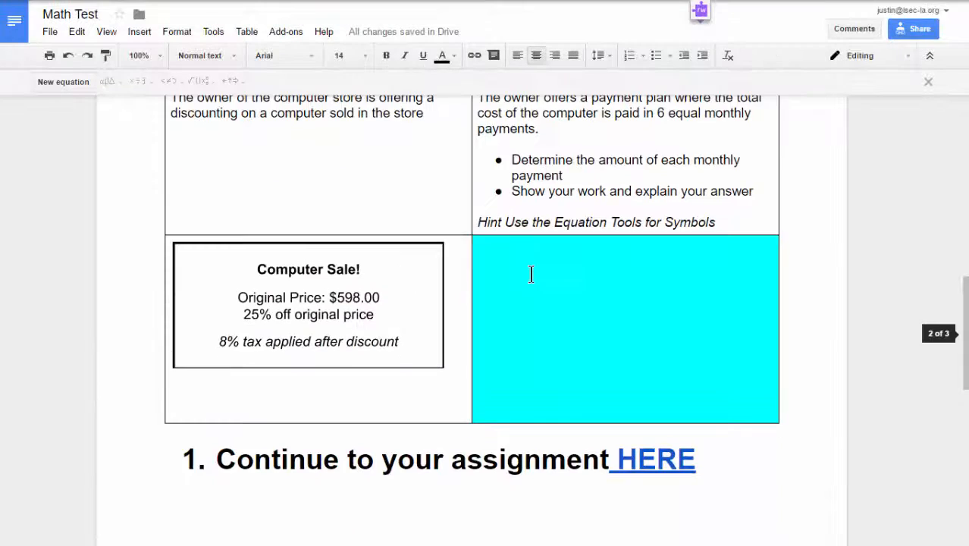
click(530, 274)
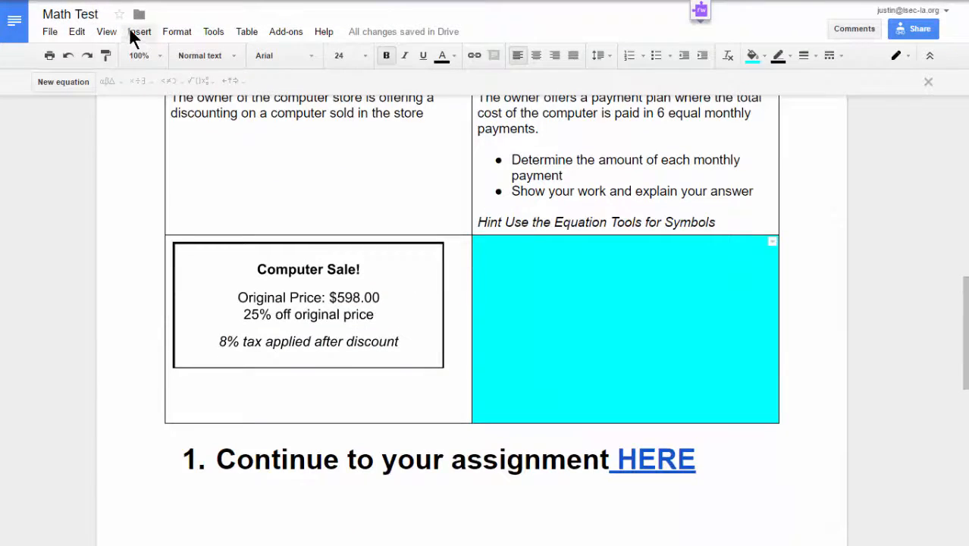
click(133, 34)
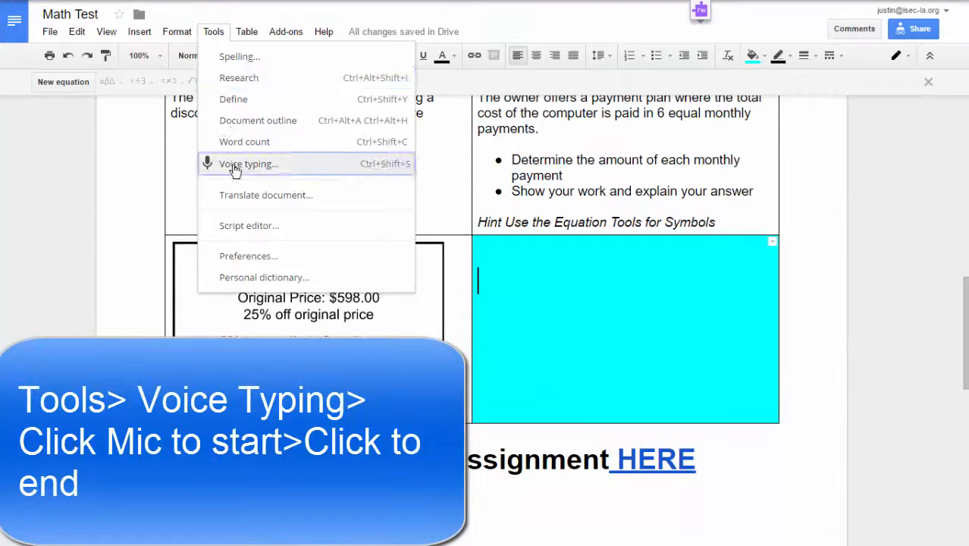
click(234, 166)
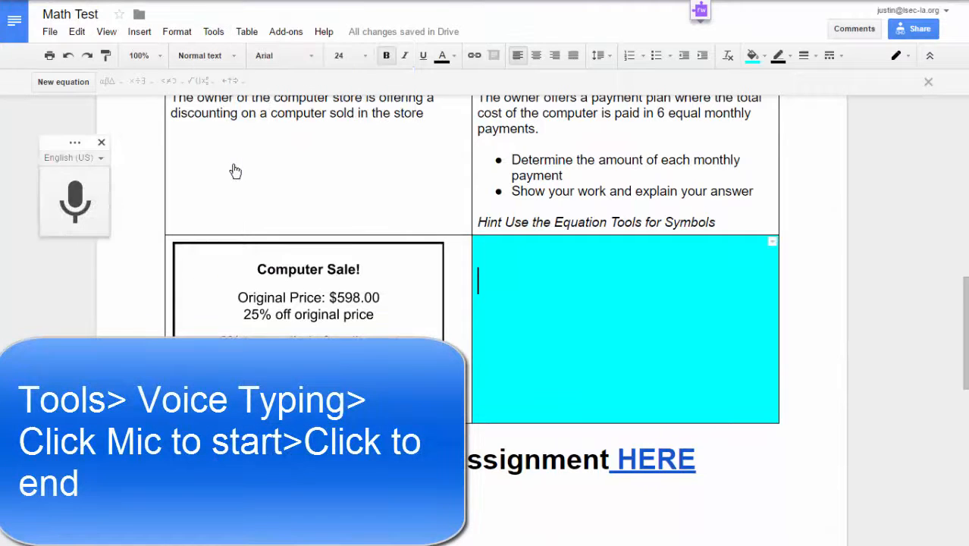
click(75, 220)
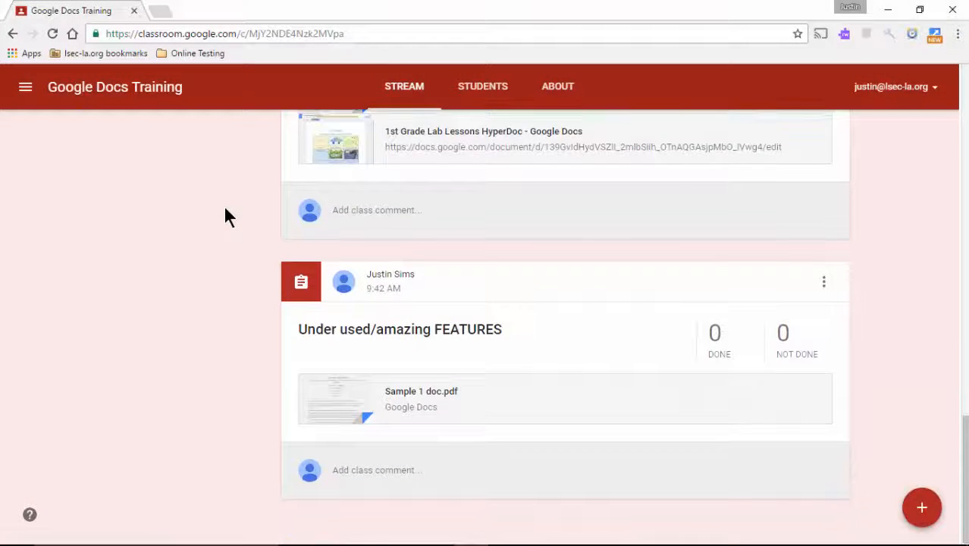
Open the Sample 1 doc.pdf attachment card in the class stream post.
click(404, 393)
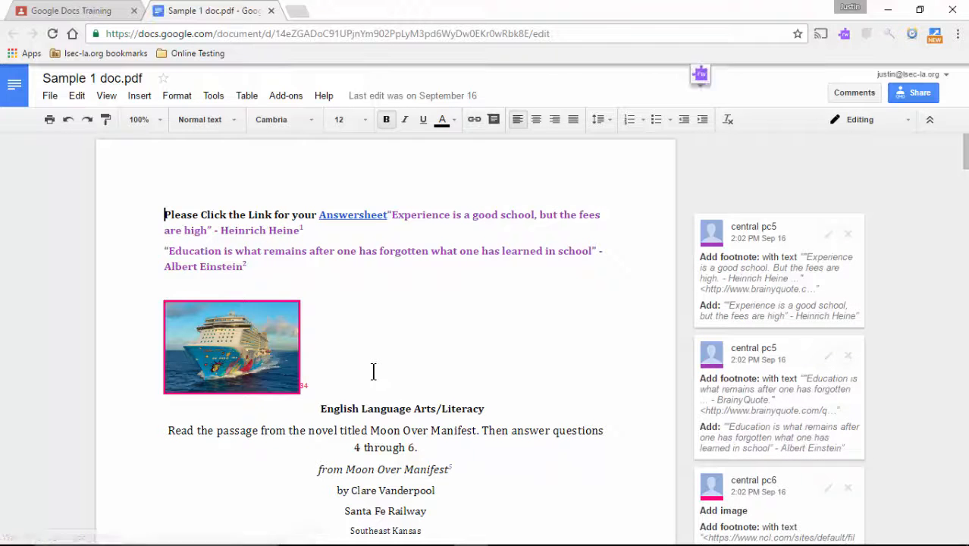
scroll(373, 371, down, 15)
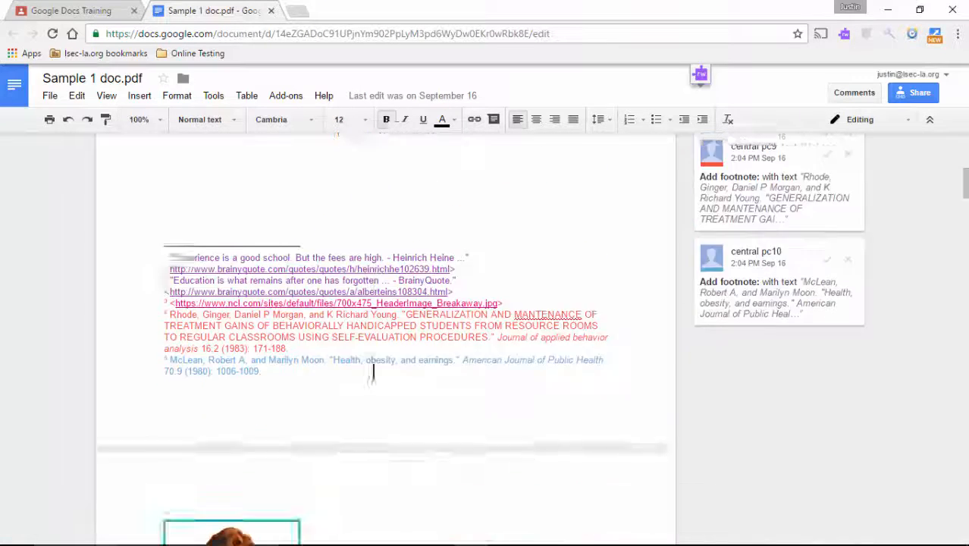
scroll(373, 371, down, 5)
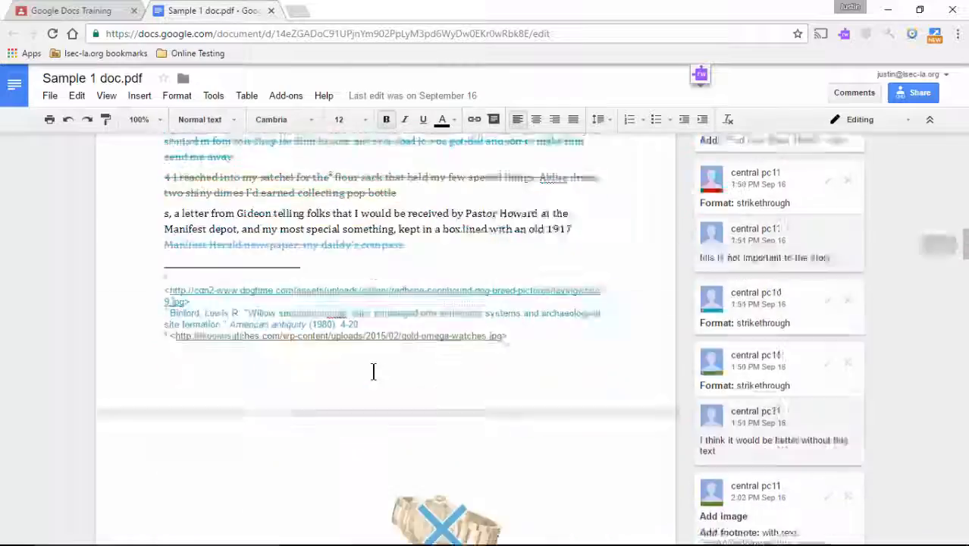
scroll(373, 371, up, 15)
scroll(373, 371, up, 4)
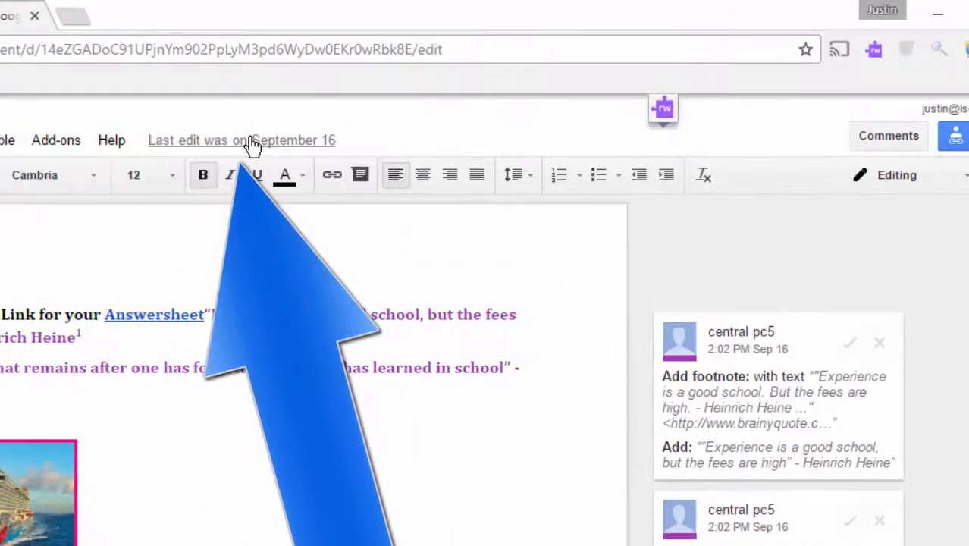
Restore the September 15, 2:32 PM version from version history and review the reverted document.
click(253, 144)
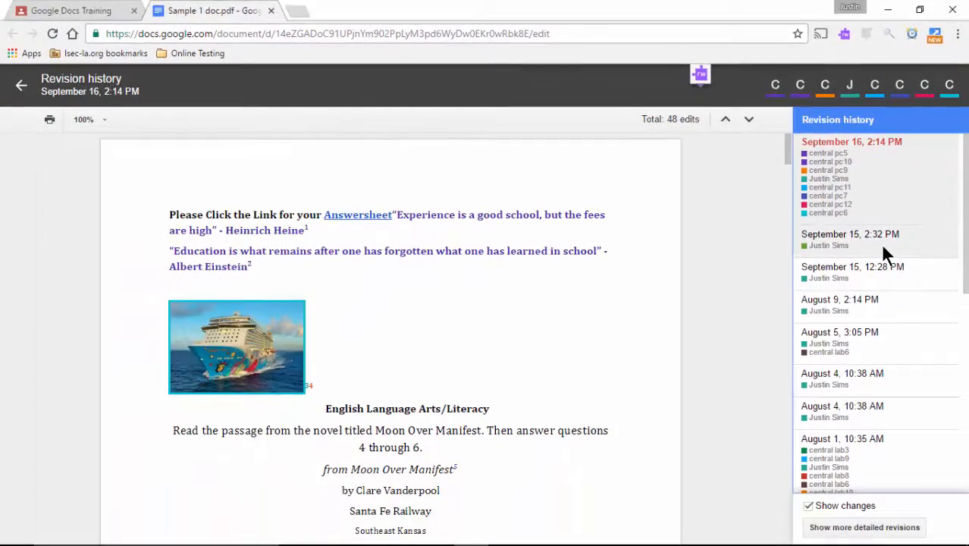
click(882, 247)
scroll(476, 292, down, 5)
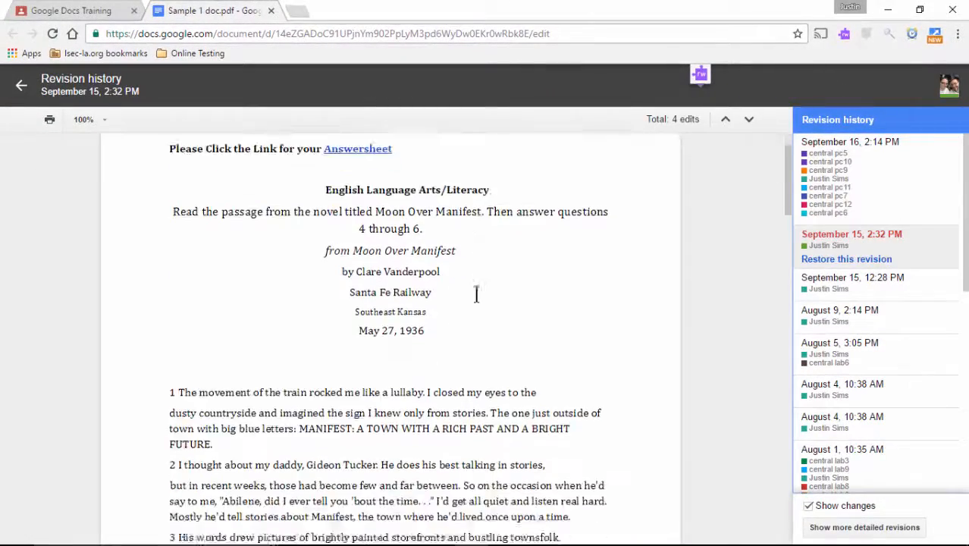
scroll(480, 288, up, 5)
click(828, 260)
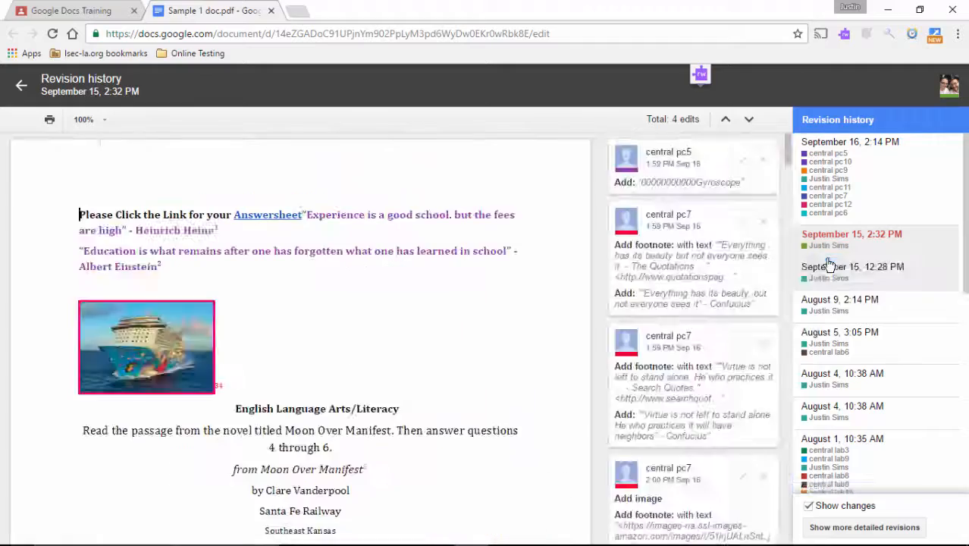
scroll(595, 253, down, 10)
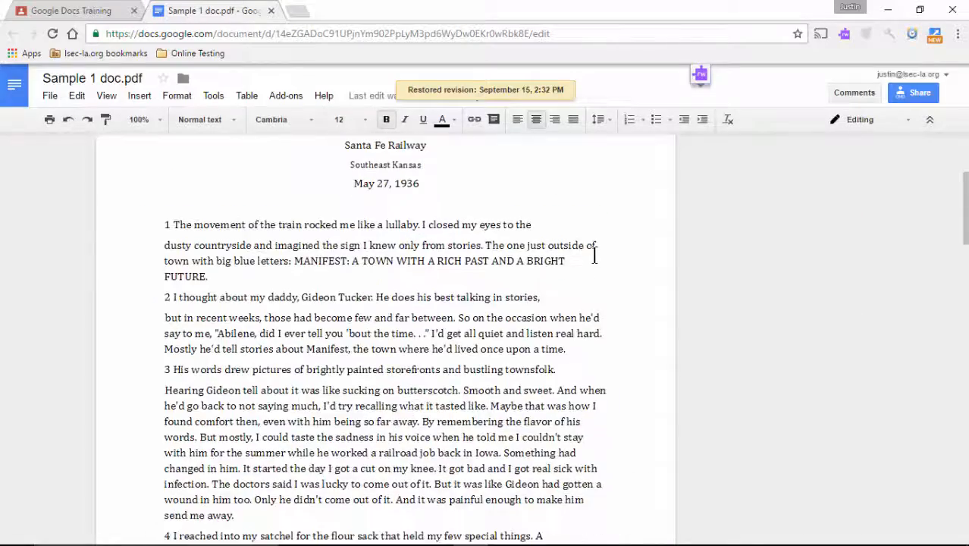
scroll(561, 273, down, 7)
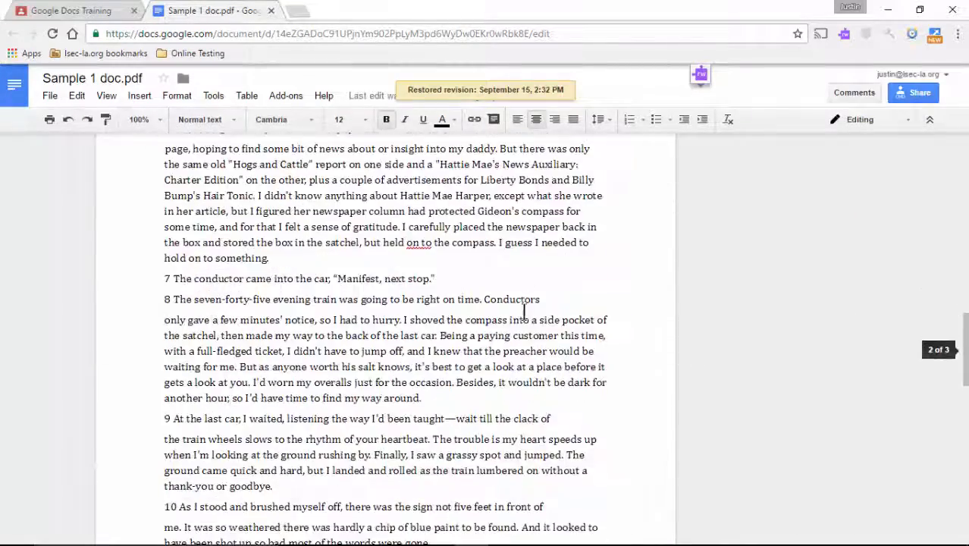
scroll(470, 326, up, 10)
scroll(436, 342, up, 3)
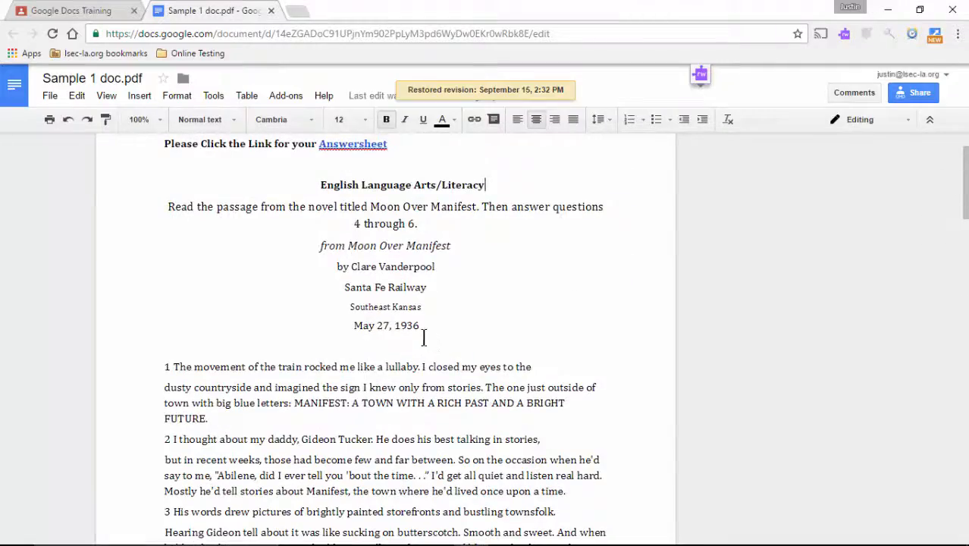
scroll(426, 338, up, 1)
scroll(424, 339, down, 2)
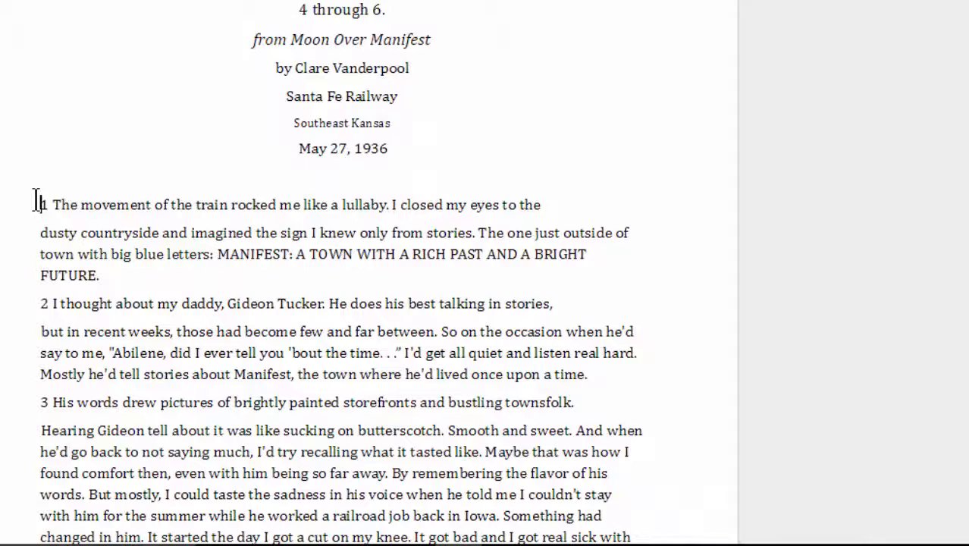
Add the comment 'this looks like a sticky note' to paragraph 1.
drag(163, 296, 273, 321)
drag(176, 229, 203, 262)
click(748, 199)
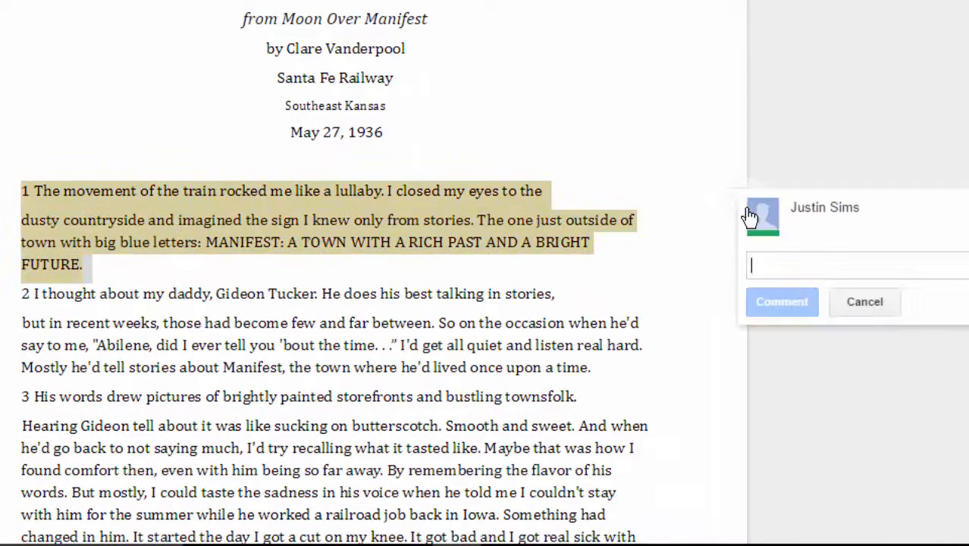
text(this looks like a sticky note)
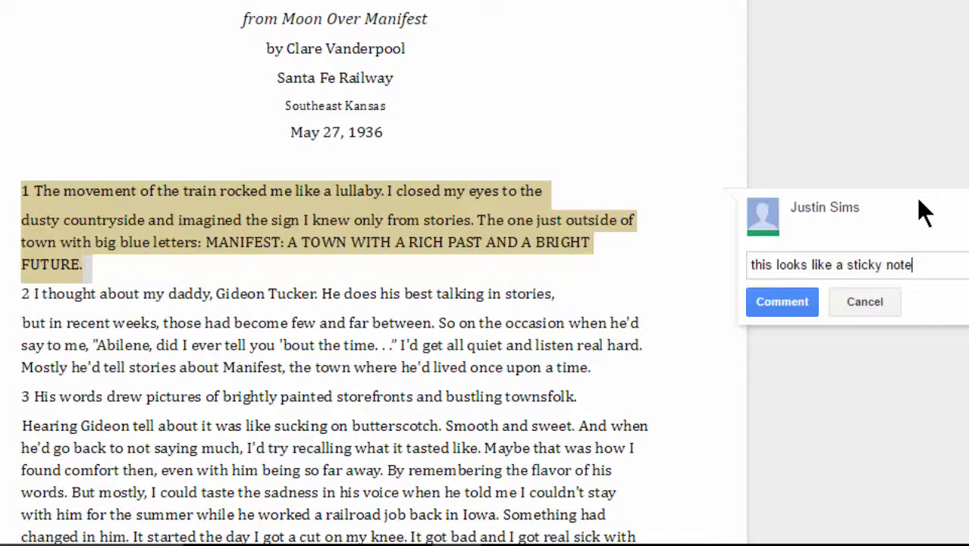
click(792, 301)
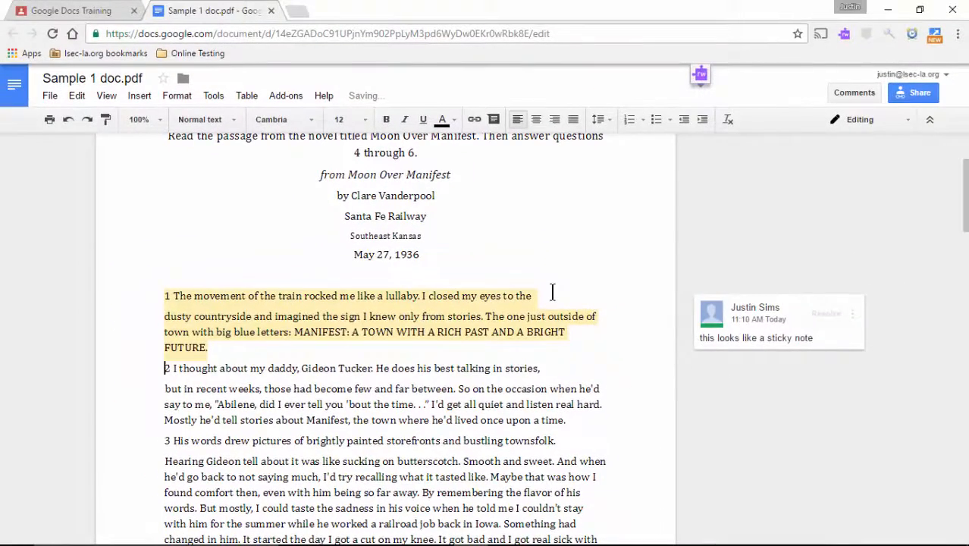
click(552, 292)
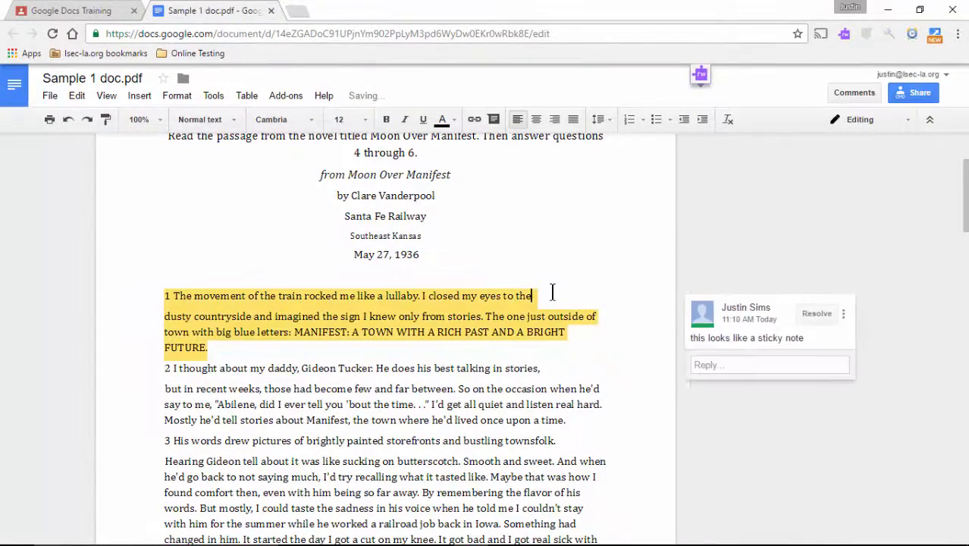
click(583, 243)
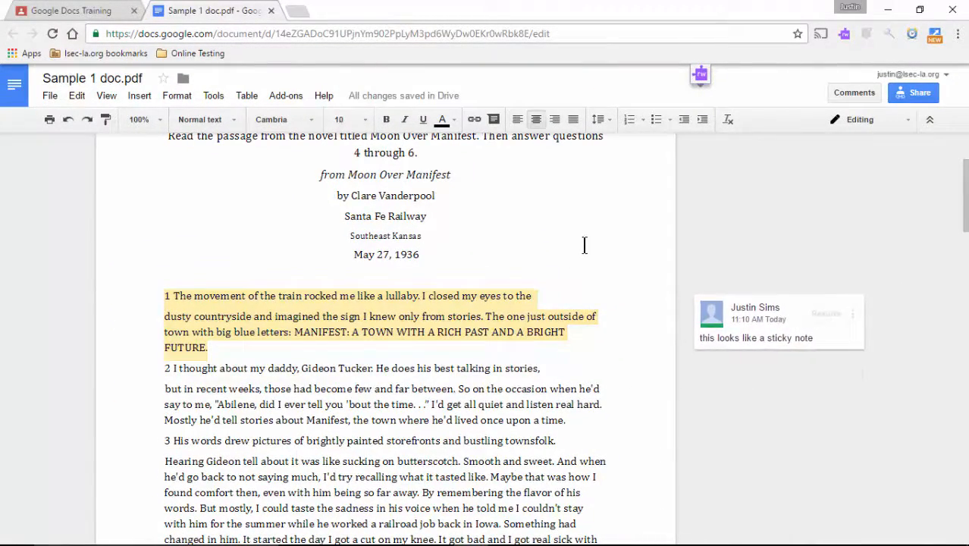
Open the Sample Test form from the answer sheet link, then return to the document.
scroll(572, 281, up, 2)
click(345, 143)
click(357, 169)
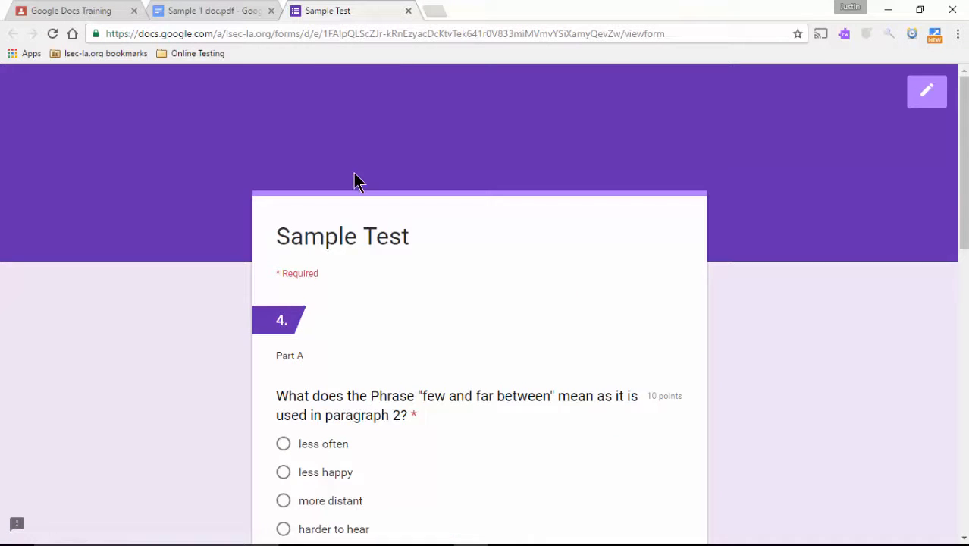
scroll(342, 244, down, 6)
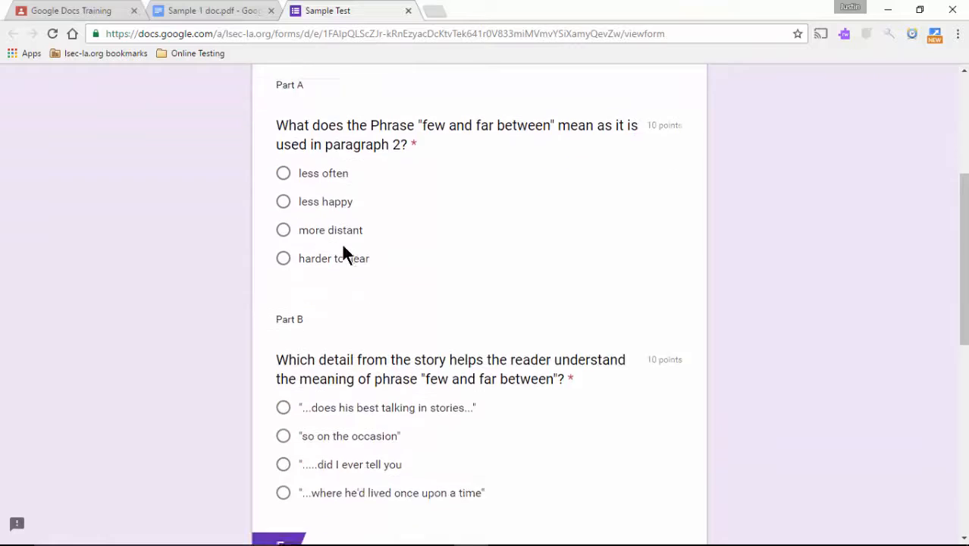
scroll(342, 253, up, 5)
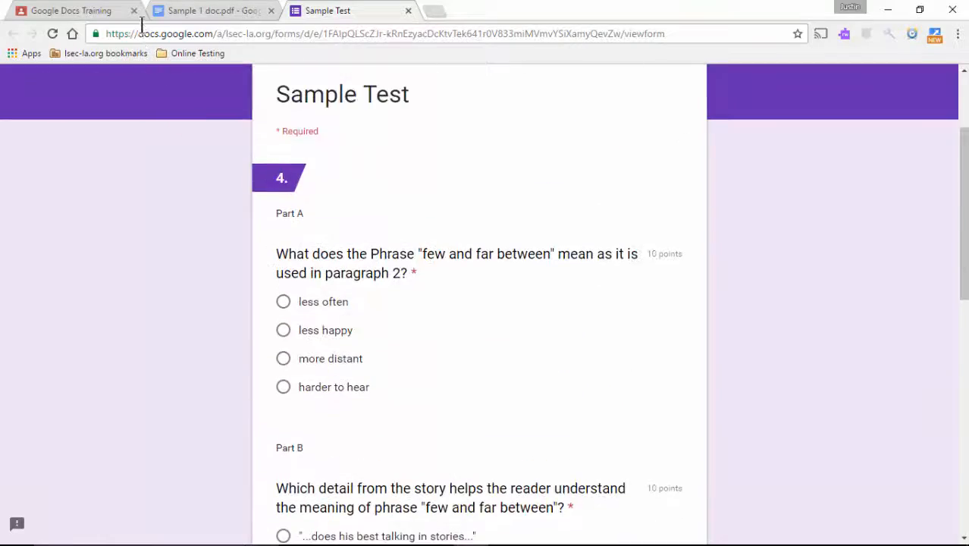
click(188, 12)
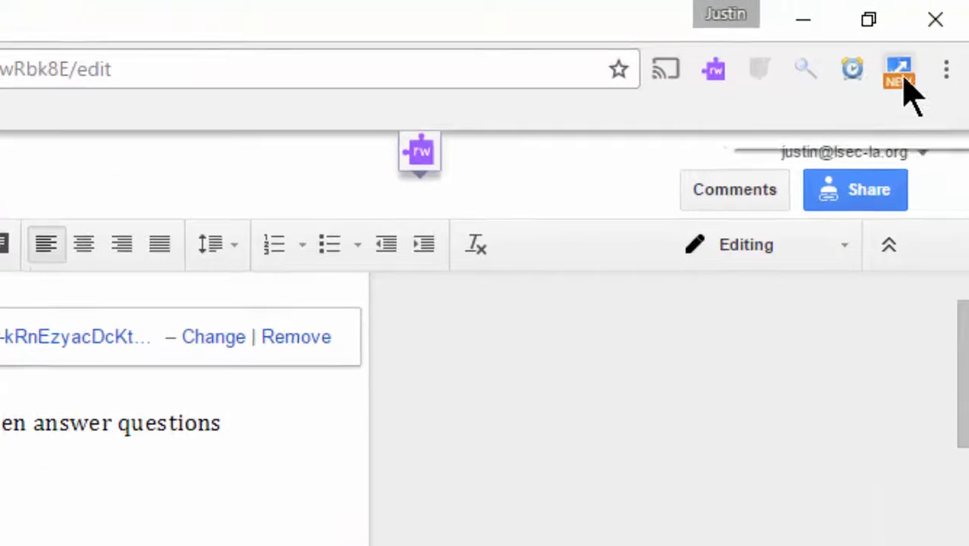
Place the document and Sample Test form side by side in a 7:3 Tab Resize split.
click(902, 76)
click(737, 294)
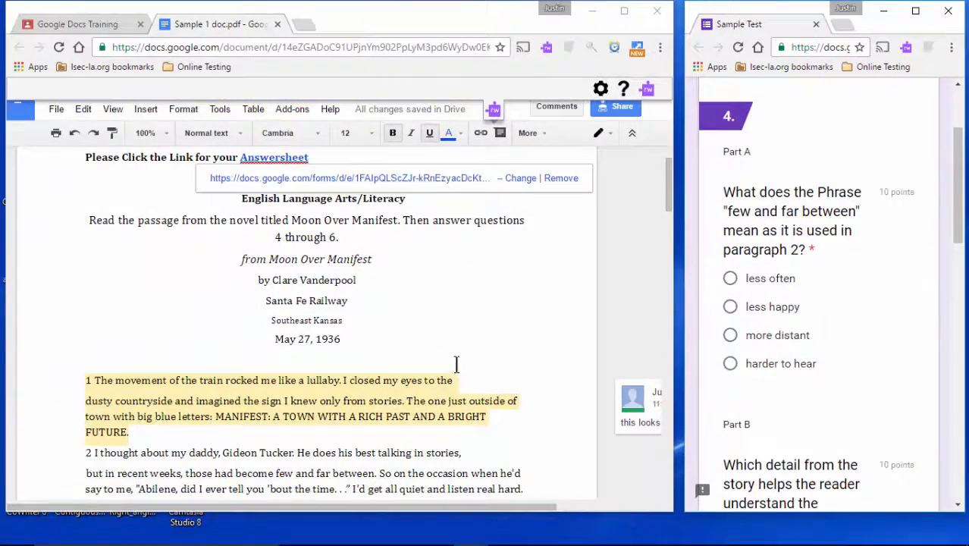
click(374, 328)
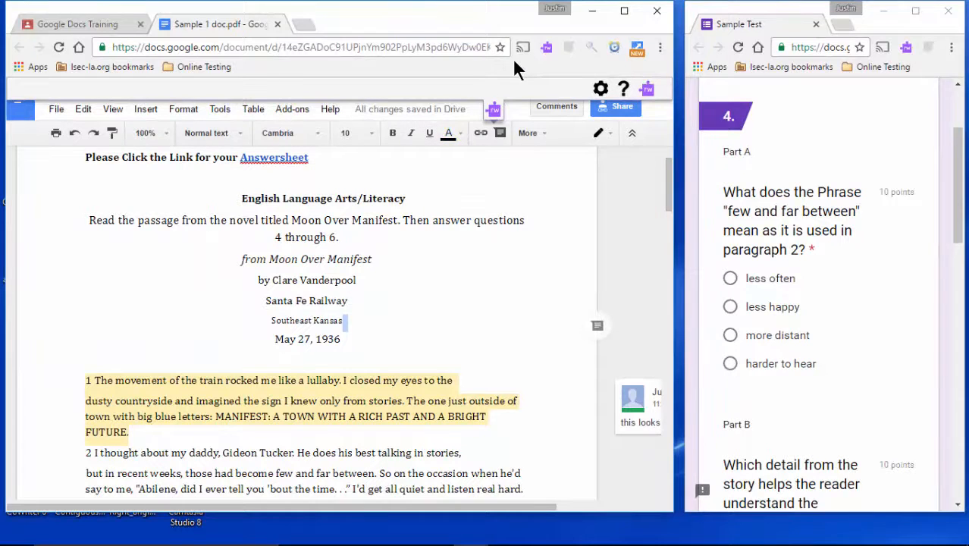
Enter and leave full screen, then scroll the form to Moon Over Manifest questions 4 and 5.
key(F11)
key(F11)
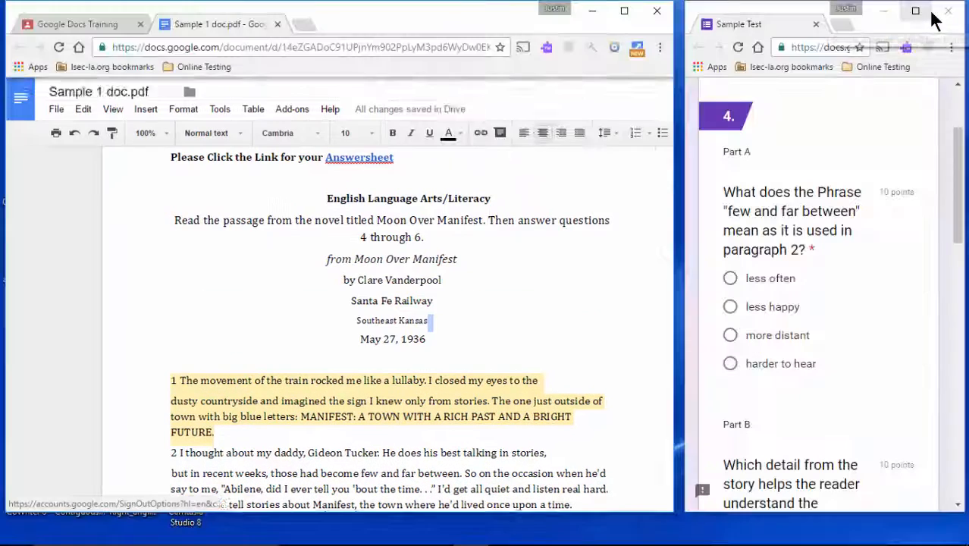
click(573, 265)
scroll(458, 291, down, 3)
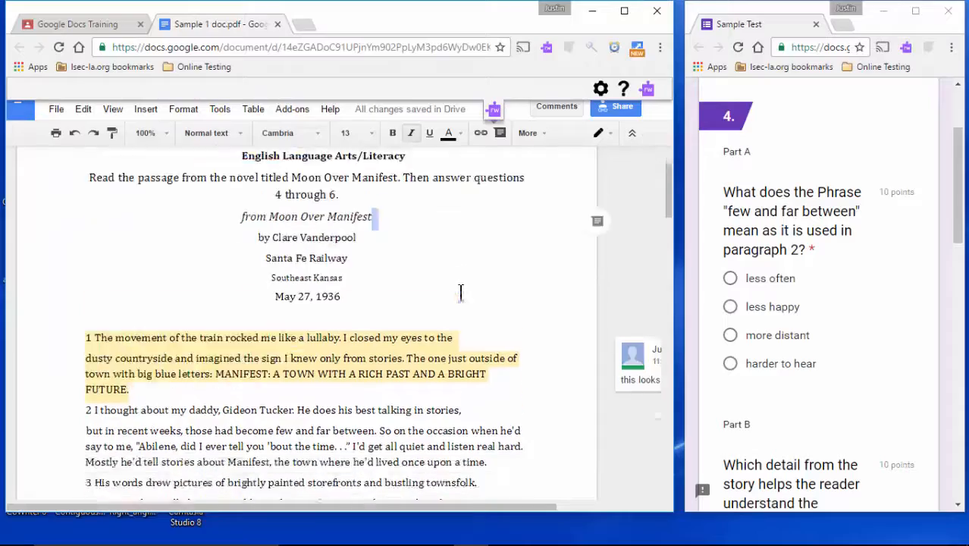
scroll(785, 229, down, 3)
scroll(785, 229, down, 3)
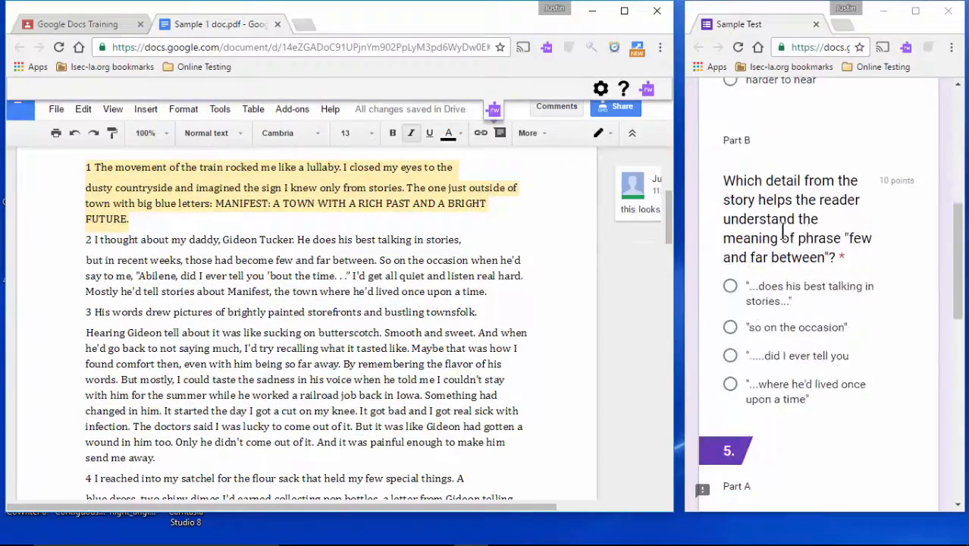
scroll(307, 343, down, 4)
scroll(307, 343, down, 3)
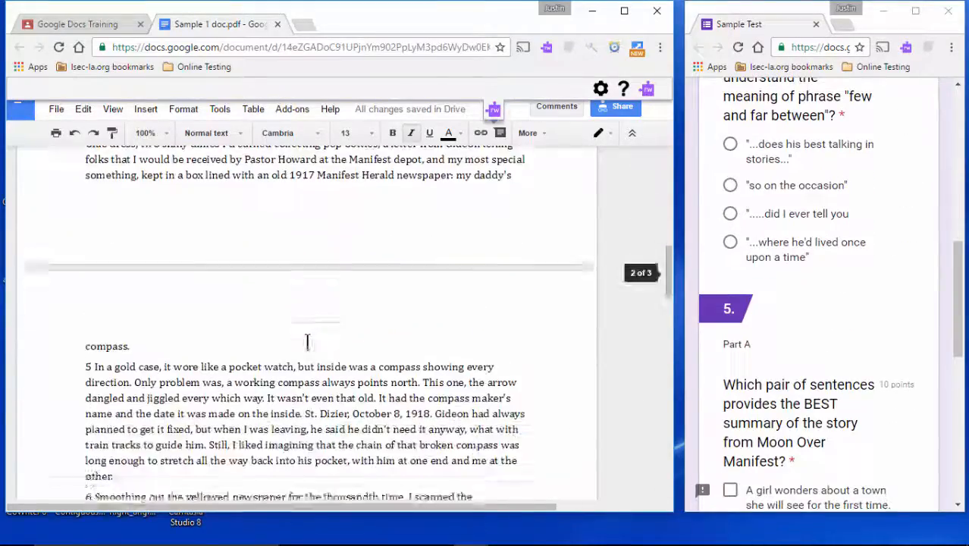
scroll(832, 305, down, 4)
scroll(833, 306, up, 3)
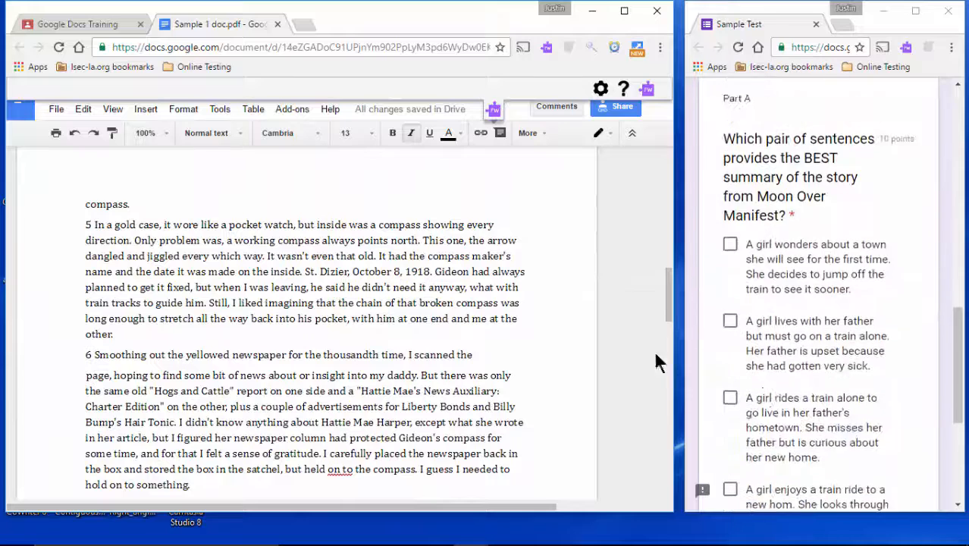
Highlight the end of paragraph 5 in yellow.
drag(113, 335, 117, 287)
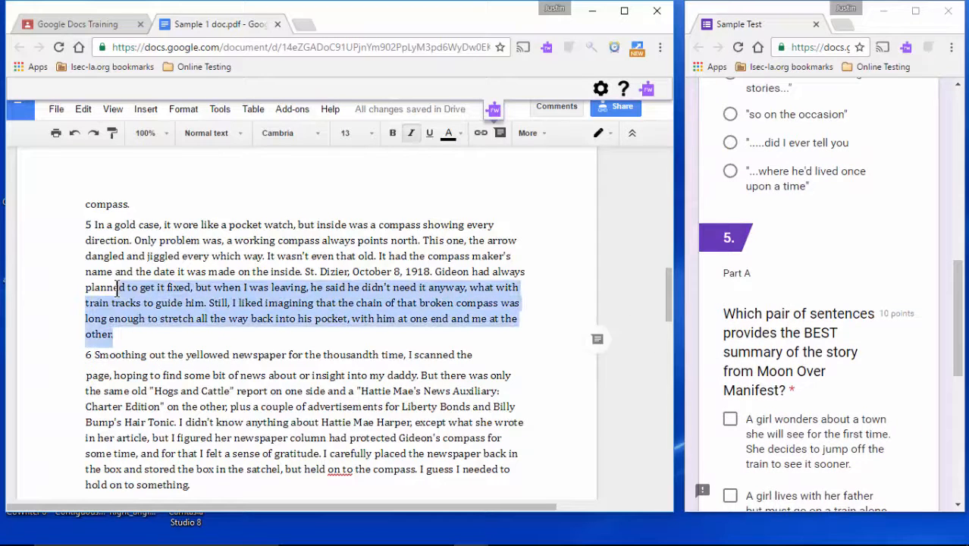
click(462, 133)
click(535, 162)
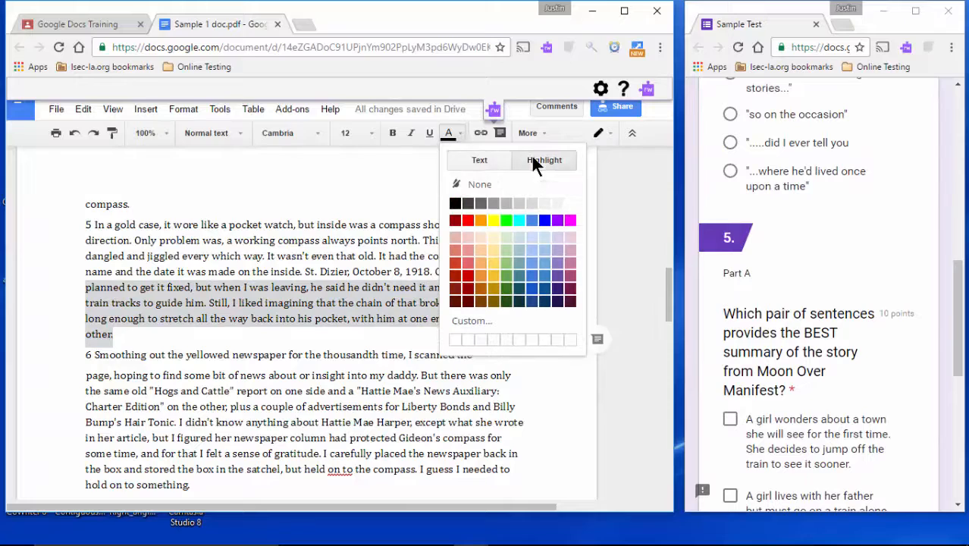
click(493, 221)
Add a comment reading 'make comments' to the rest of paragraph 2.
scroll(326, 227, up, 7)
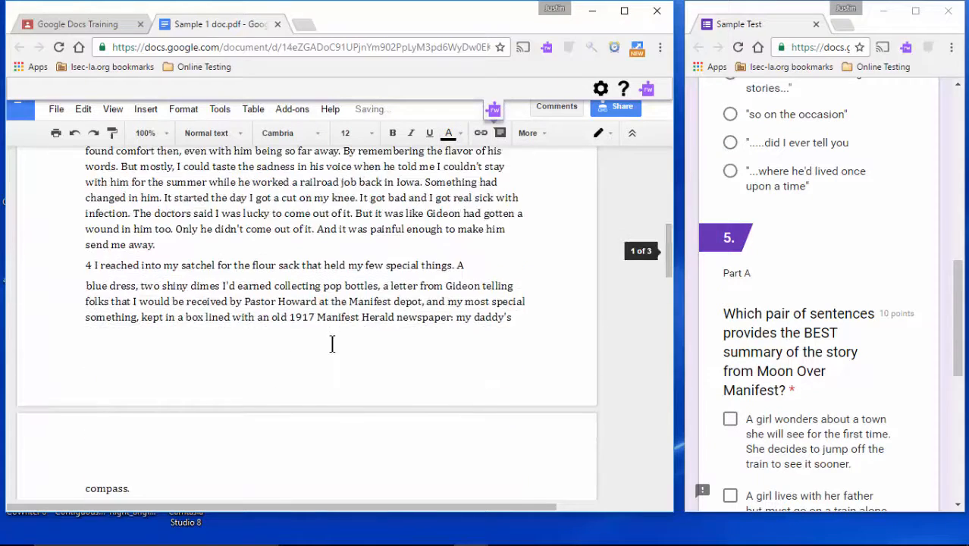
drag(84, 261, 482, 291)
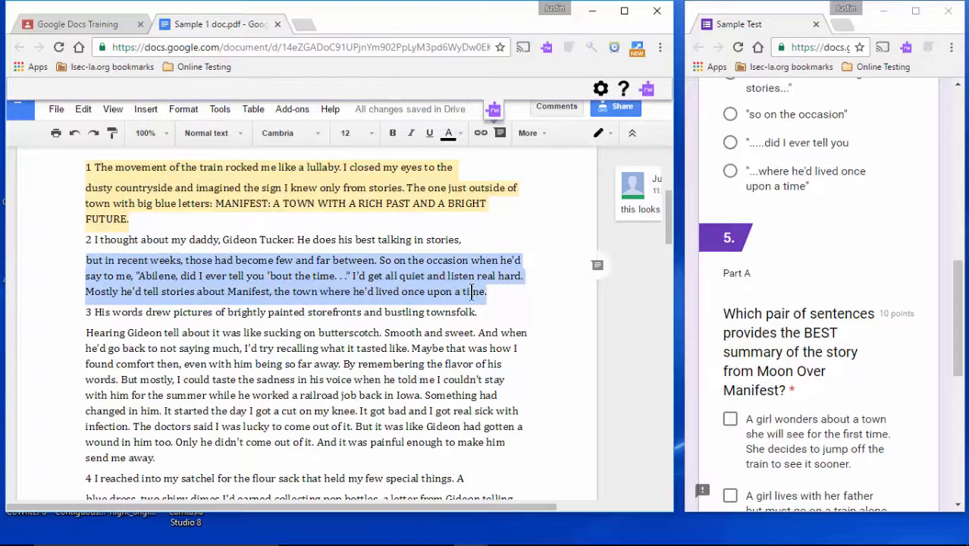
click(597, 265)
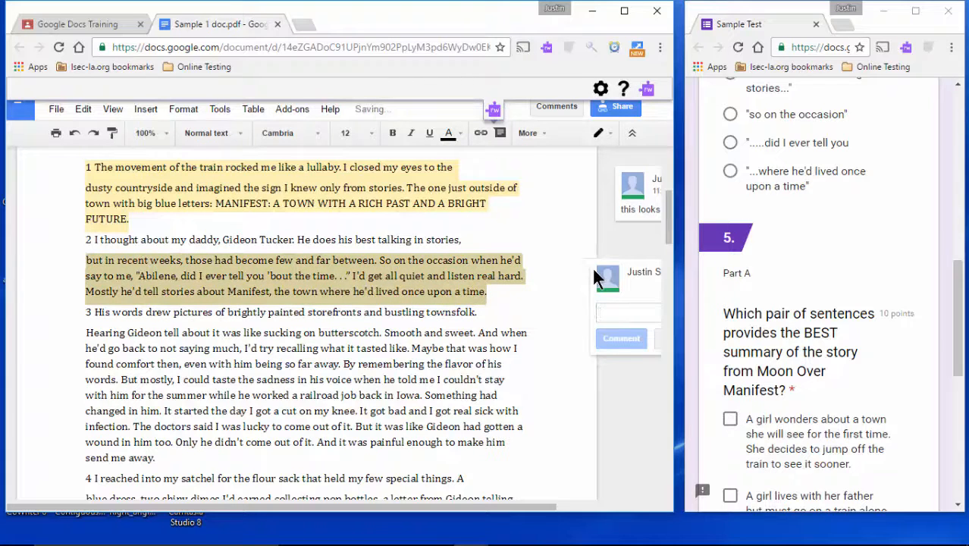
text(make comm)
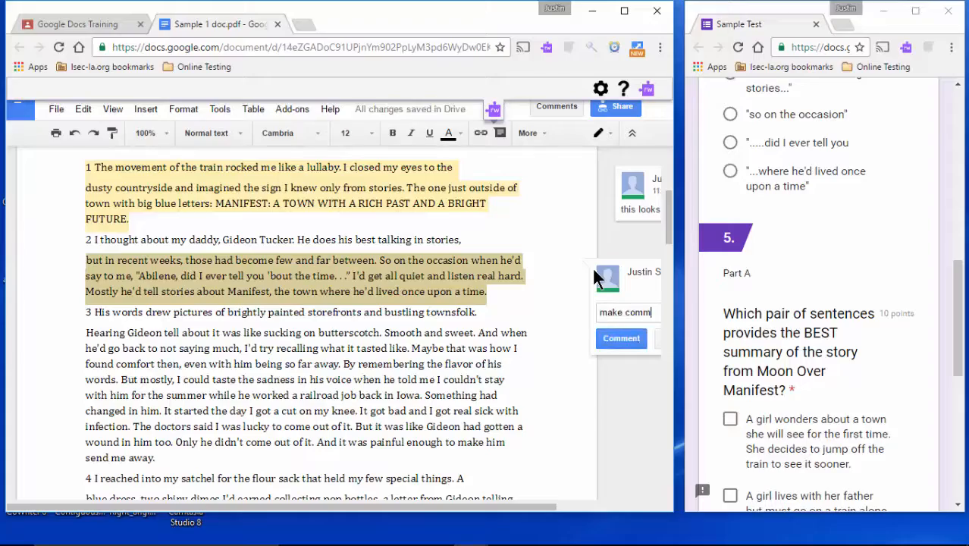
text(ents)
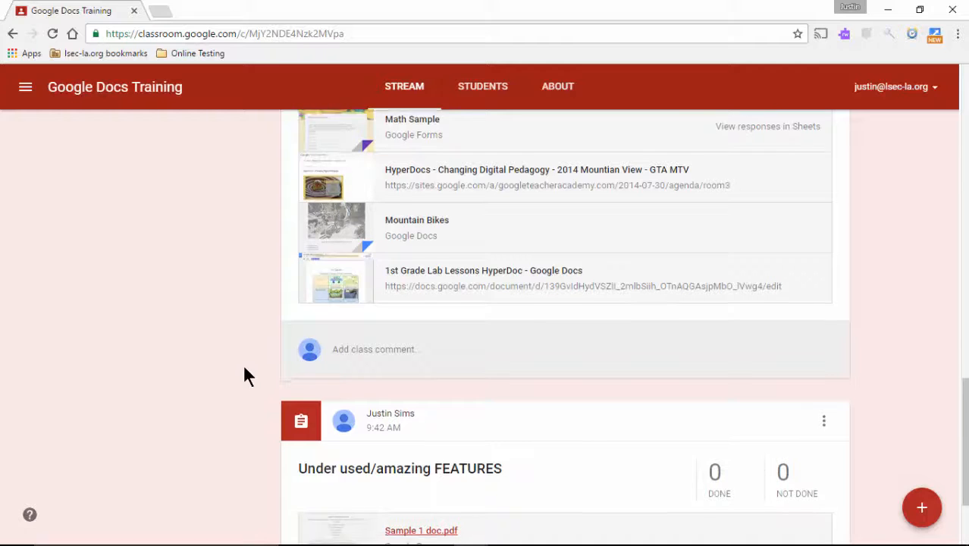
Open the HyperDocs- Sample Lessons attachment from the Hyper Document Resources post.
scroll(244, 368, down, 2)
scroll(244, 368, up, 5)
scroll(244, 369, up, 4)
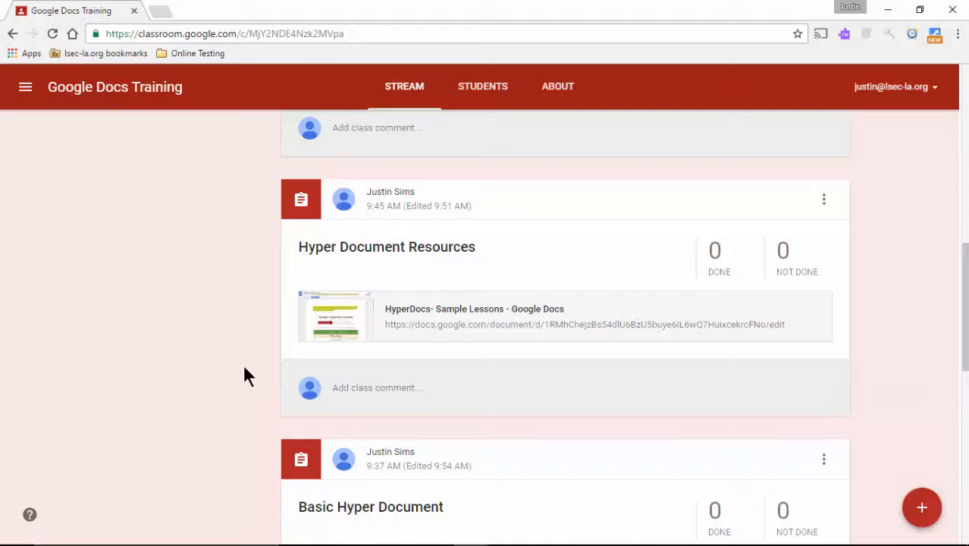
scroll(244, 369, up, 1)
scroll(244, 369, down, 1)
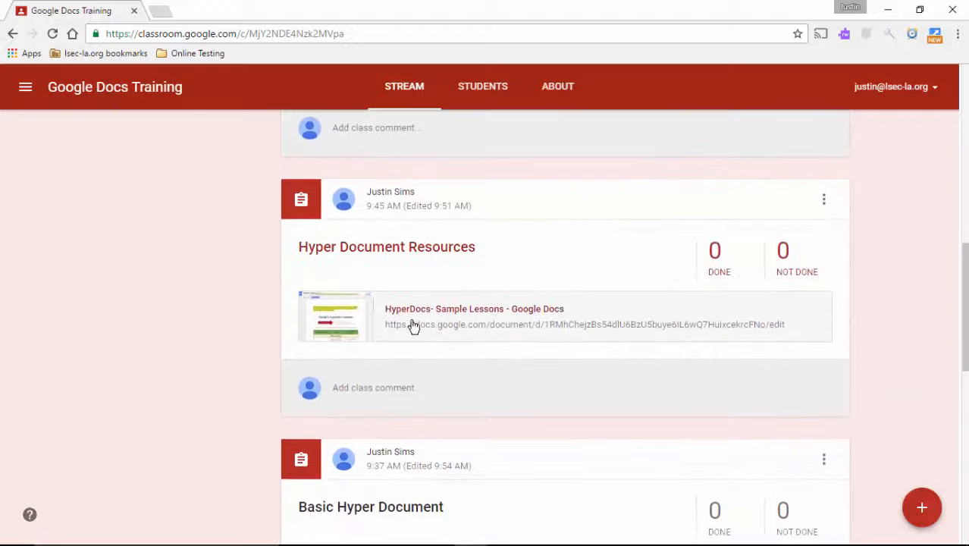
click(413, 326)
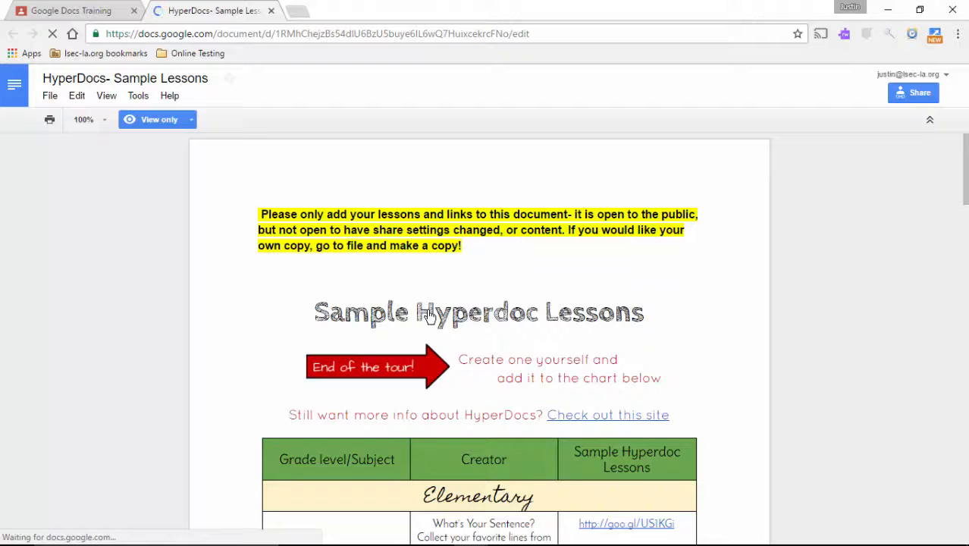
scroll(428, 315, down, 6)
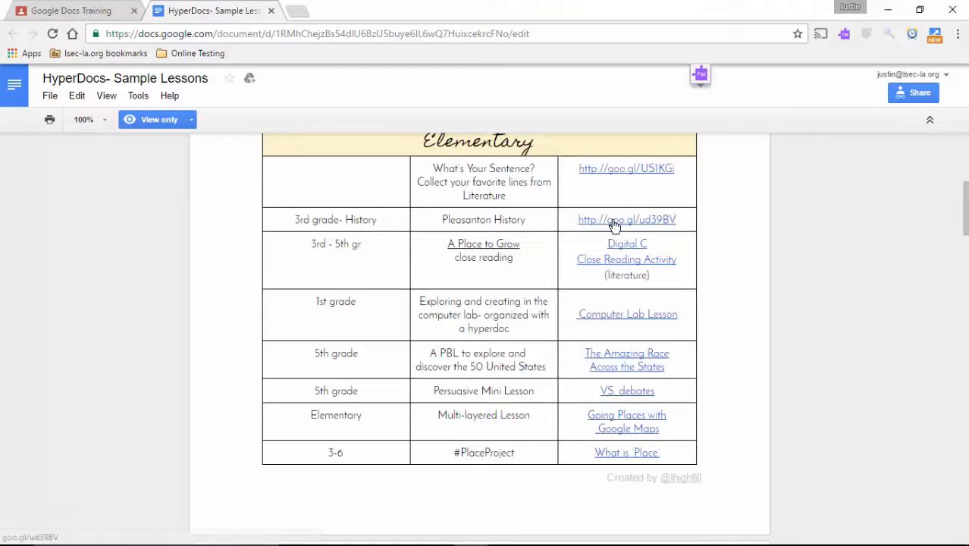
click(613, 221)
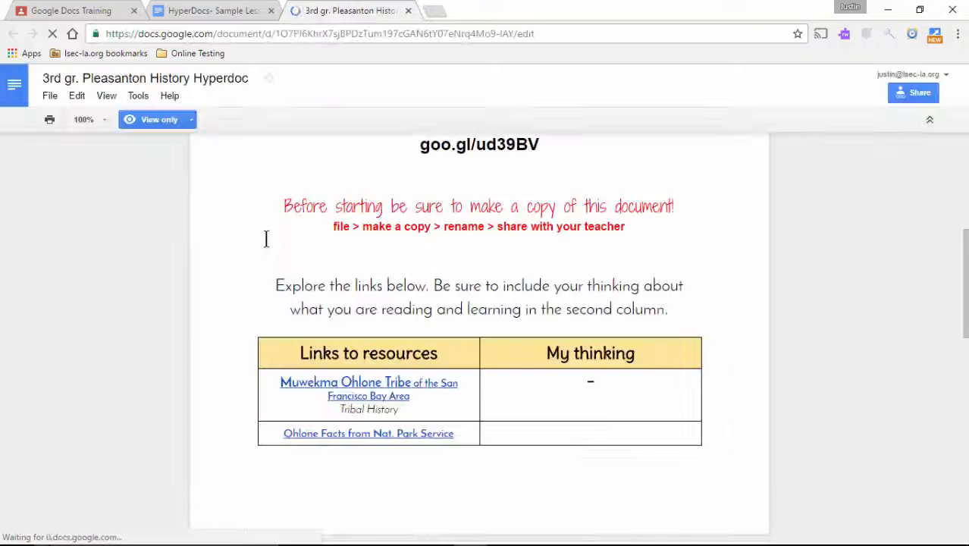
scroll(266, 239, down, 5)
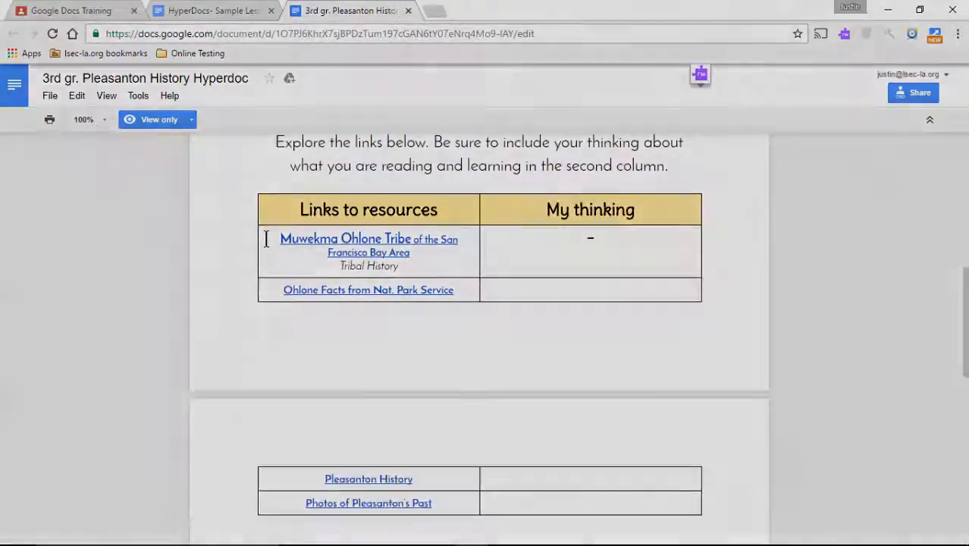
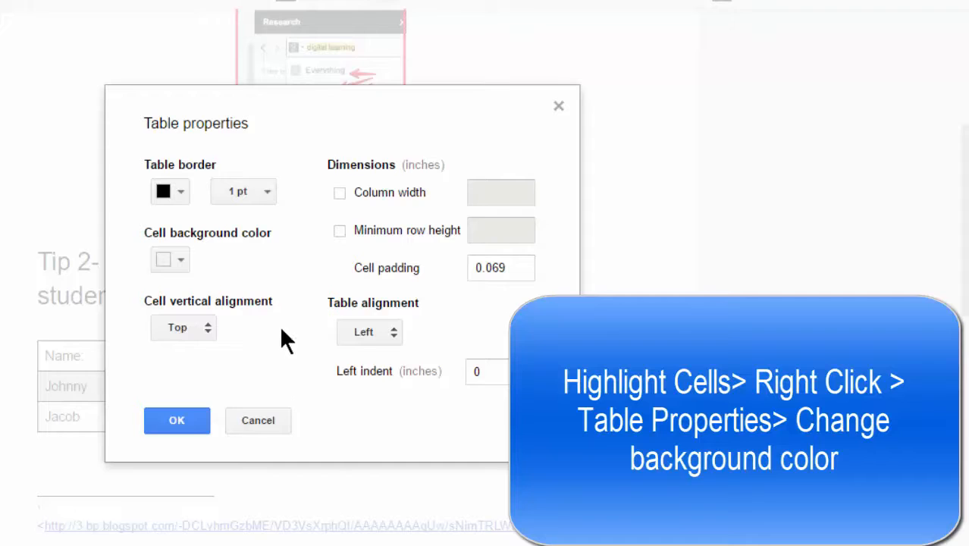
Give the Johnny row of the Tip 2 table a cyan cell background.
click(182, 258)
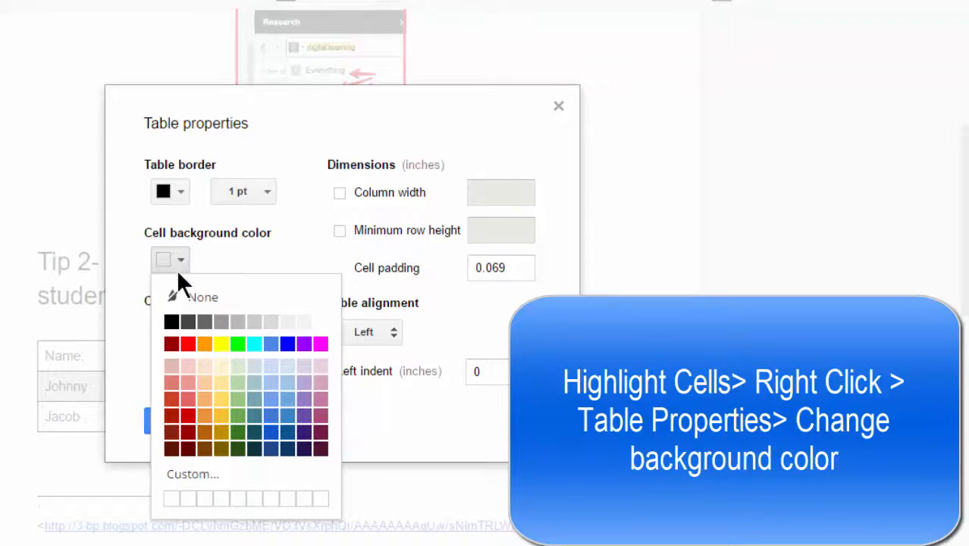
click(254, 345)
click(176, 419)
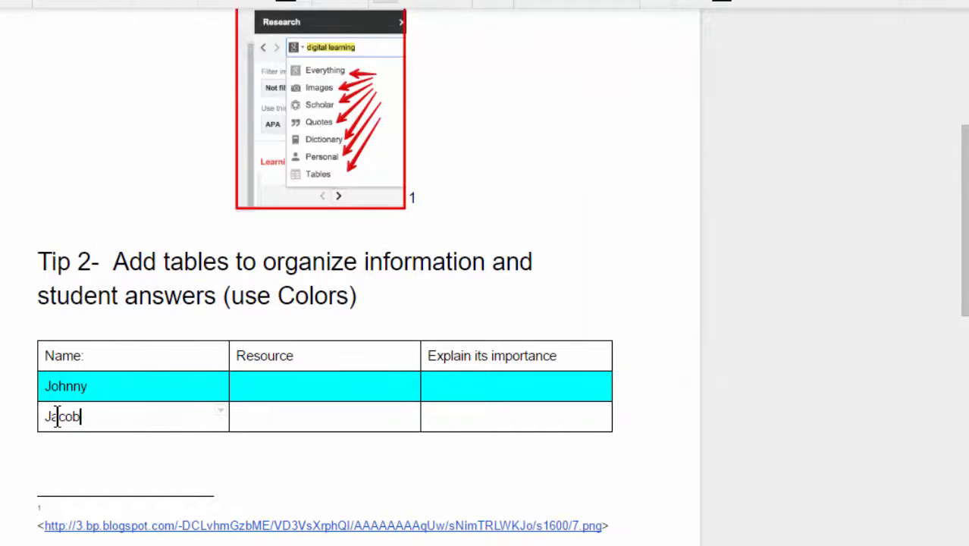
Give the Jacob row a red cell background through Table properties.
drag(47, 416, 533, 416)
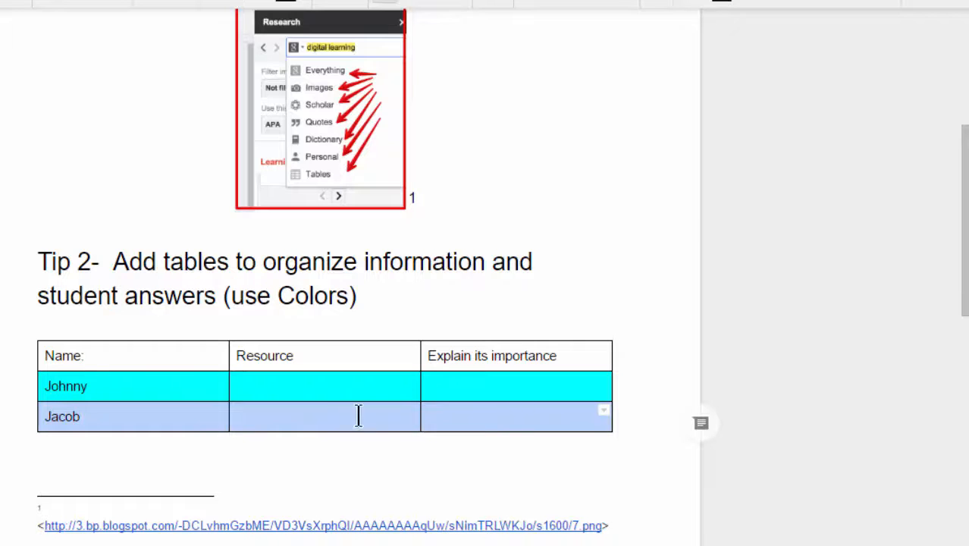
right_click(328, 416)
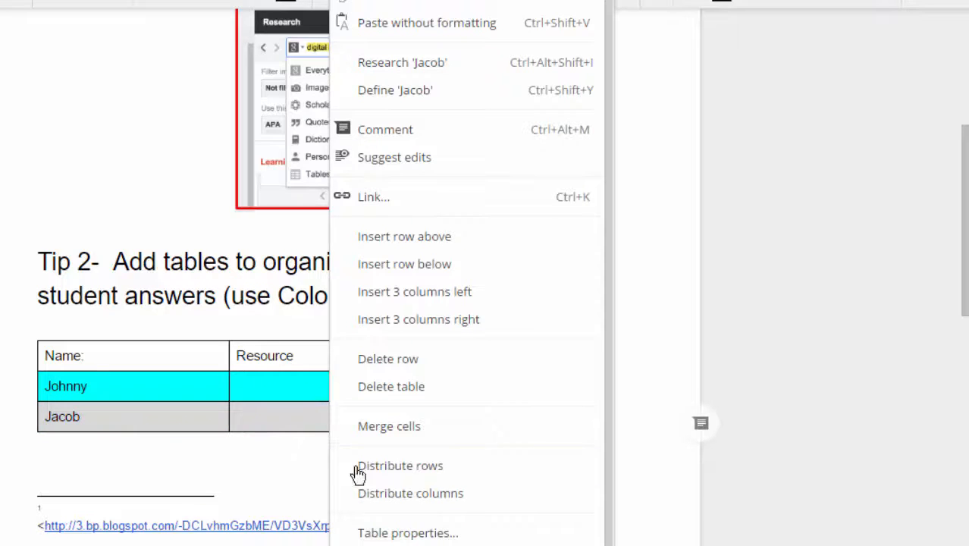
click(390, 533)
click(167, 260)
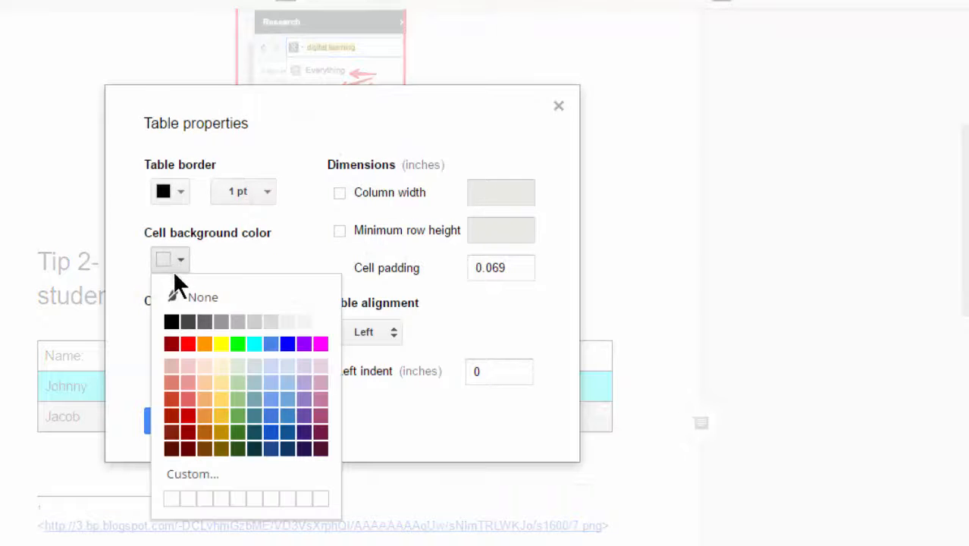
click(185, 341)
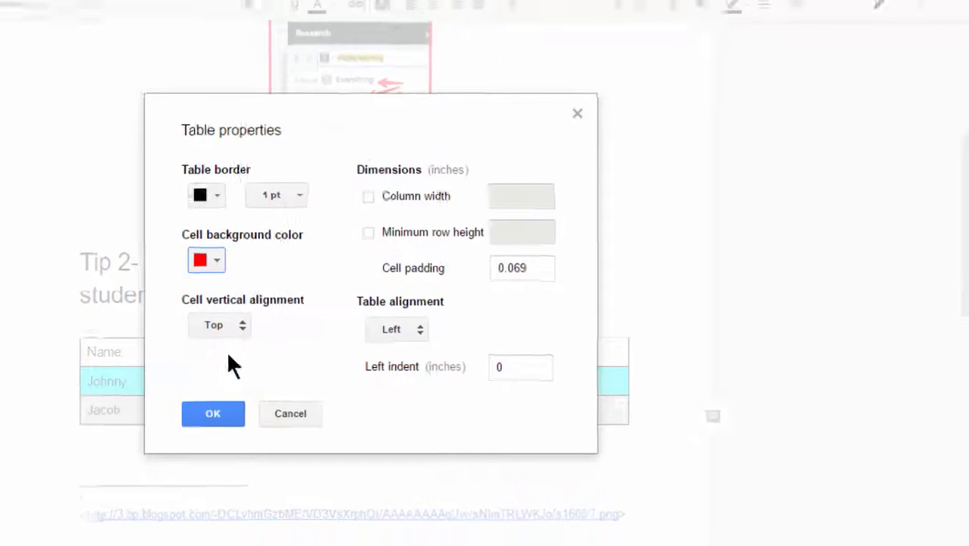
click(212, 413)
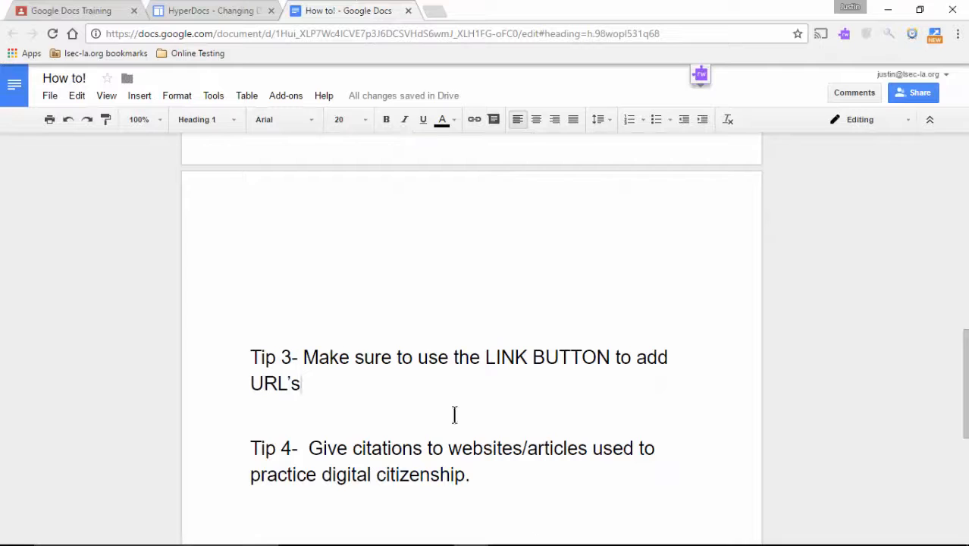
Paste the Teacher Academy agenda URL on a new line under Tip 3.
key(Return)
text(https://sites.google.com/a/googleteacheracademy.com/2014-07-30/agenda/room3)
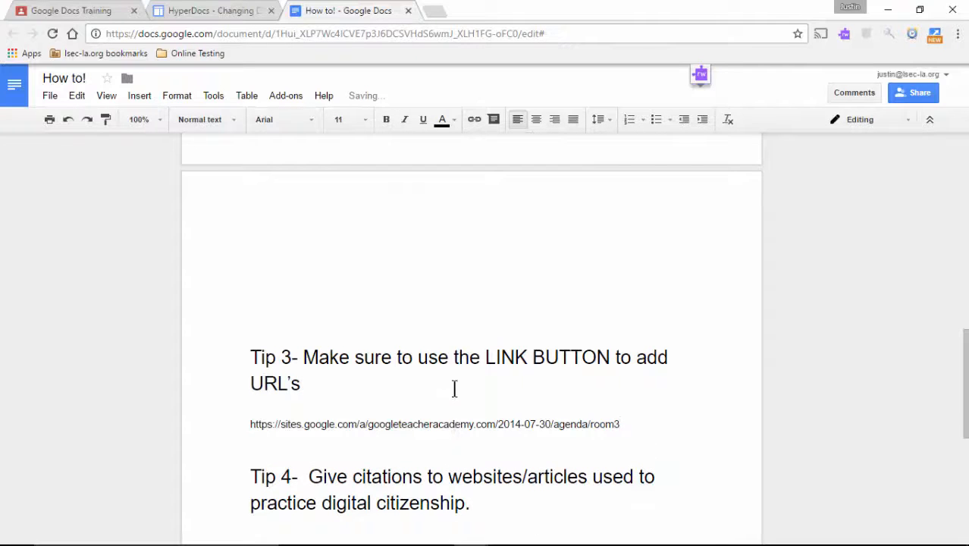
click(447, 347)
scroll(451, 387, up, 2)
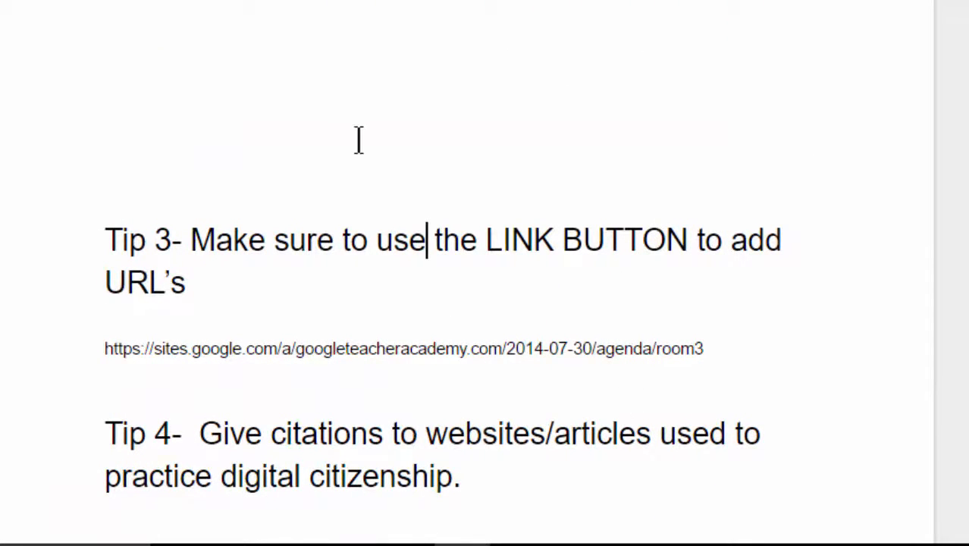
Link the words LINK BUTTON to the agenda URL and test the link.
drag(487, 241, 622, 241)
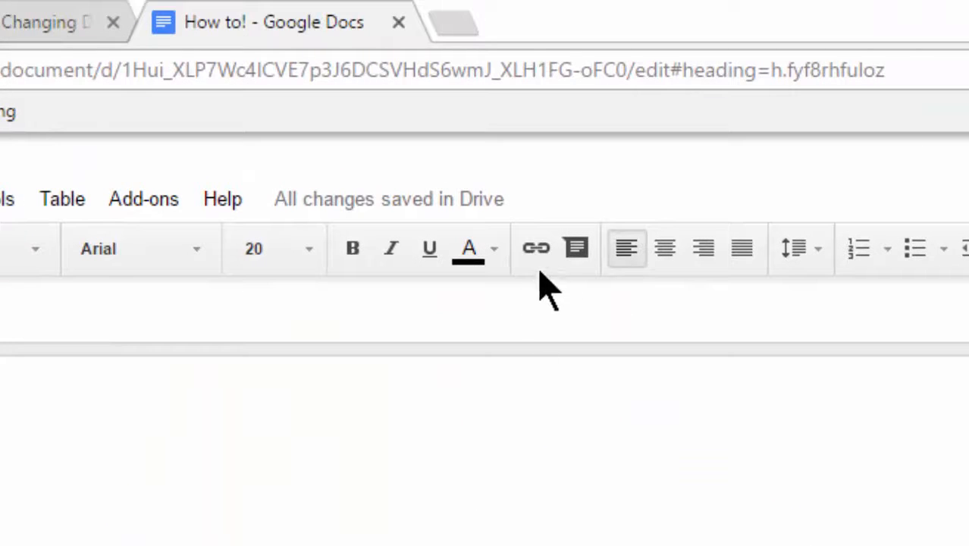
click(541, 259)
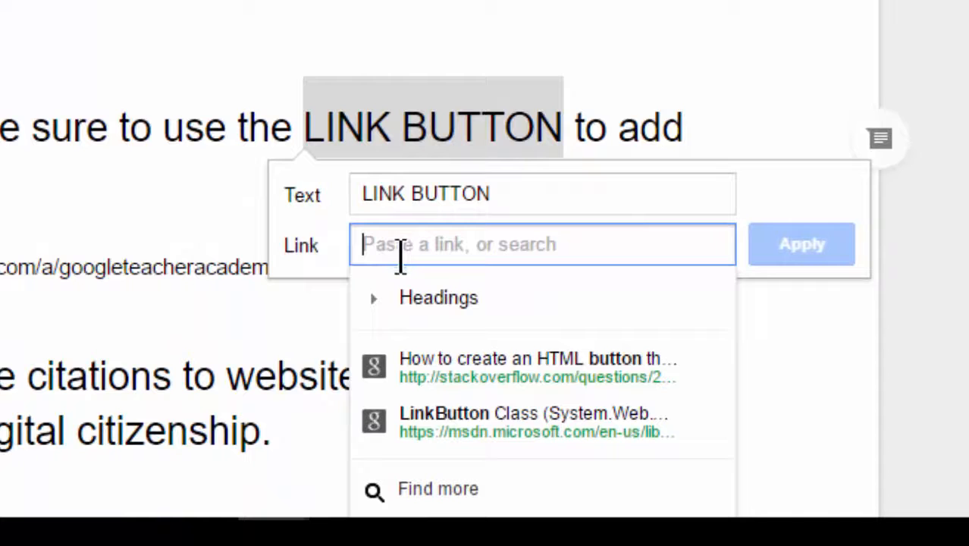
right_click(391, 244)
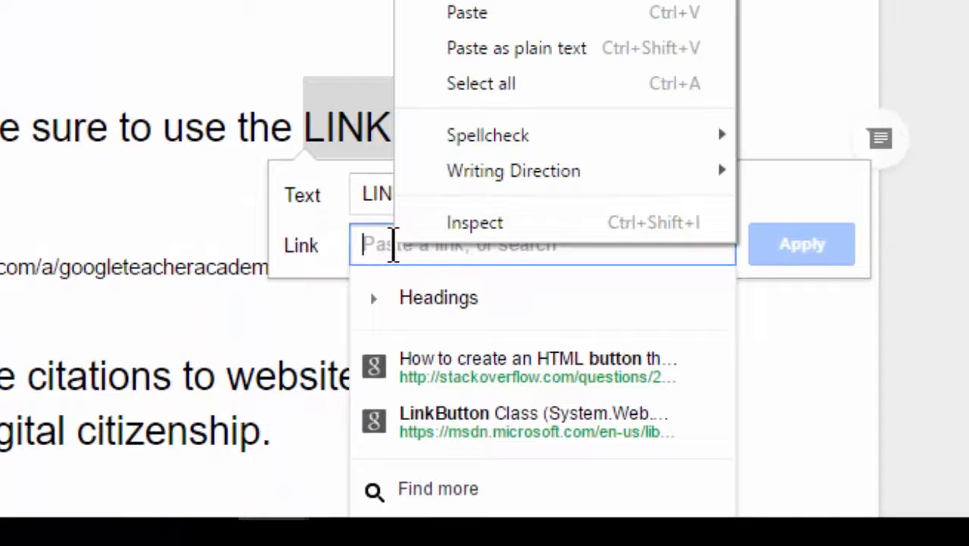
click(470, 13)
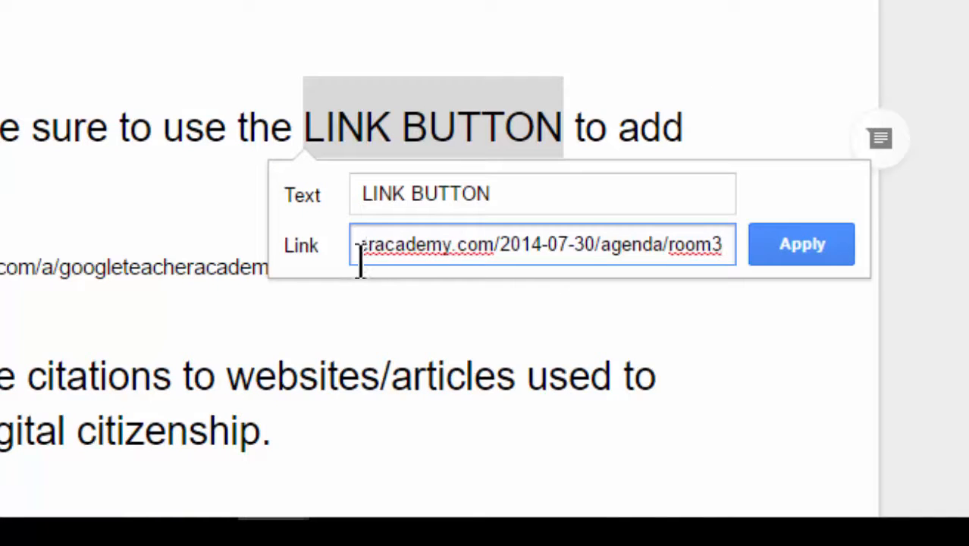
click(828, 257)
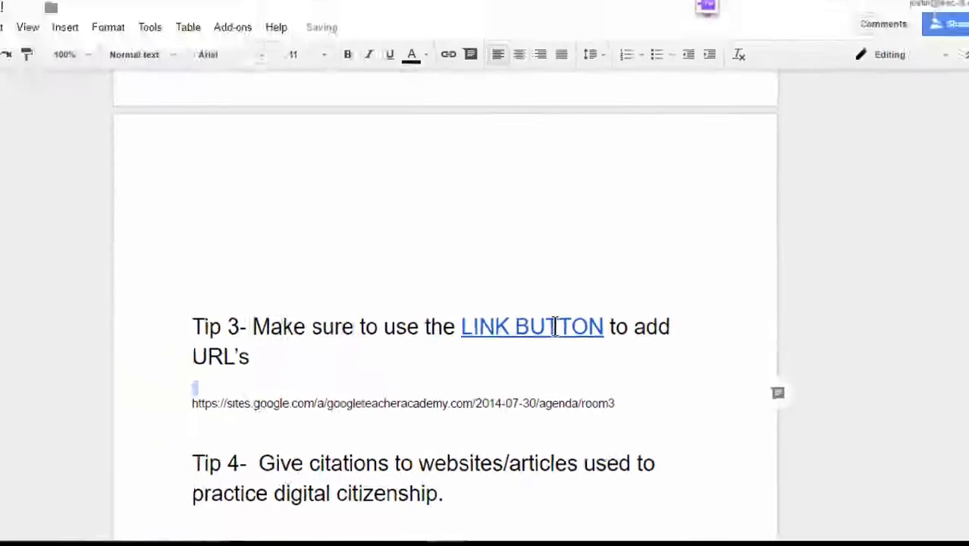
click(544, 365)
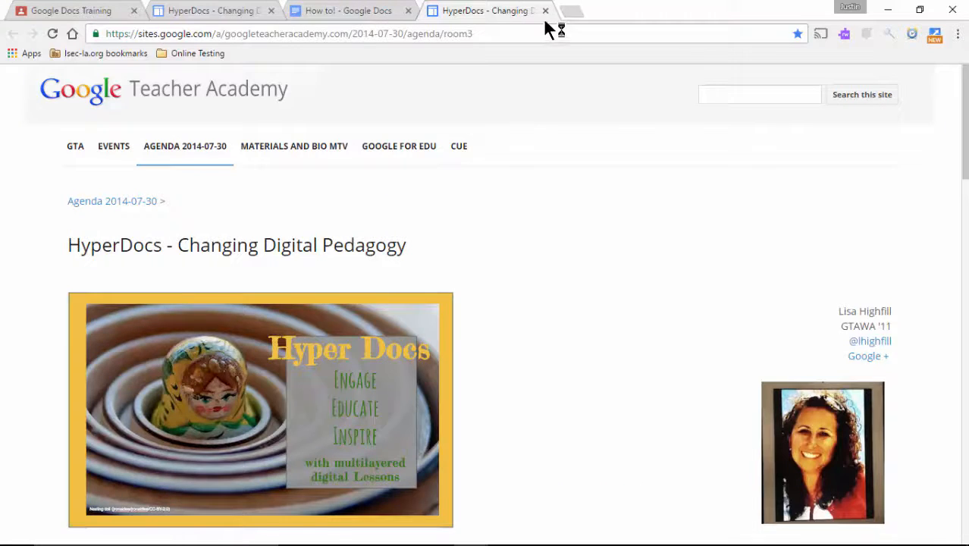
click(544, 10)
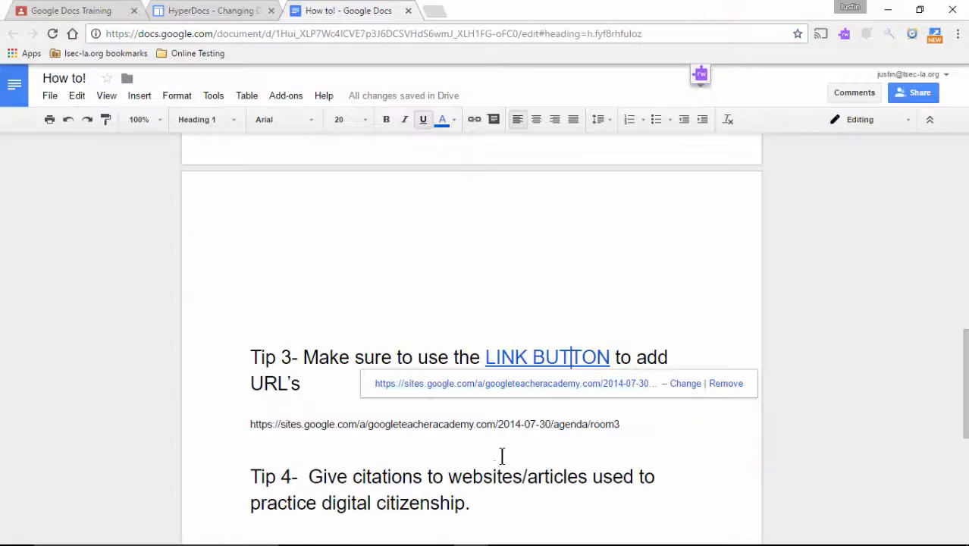
Delete the raw URL line and place the caret after LINK BUTTON.
scroll(502, 456, down, 1)
click(648, 349)
drag(650, 349, 239, 349)
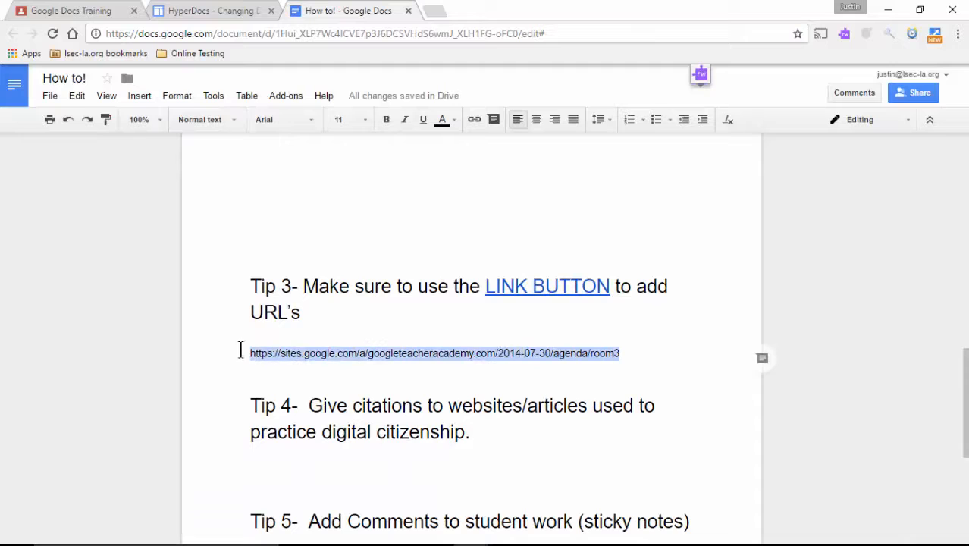
key(BackSpace)
key(BackSpace)
key(BackSpace)
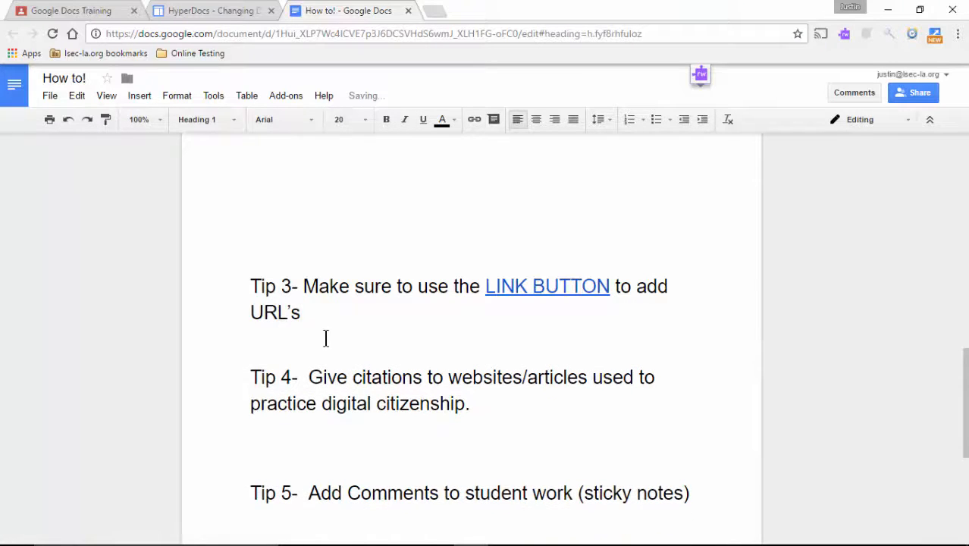
scroll(325, 338, down, 1)
click(474, 331)
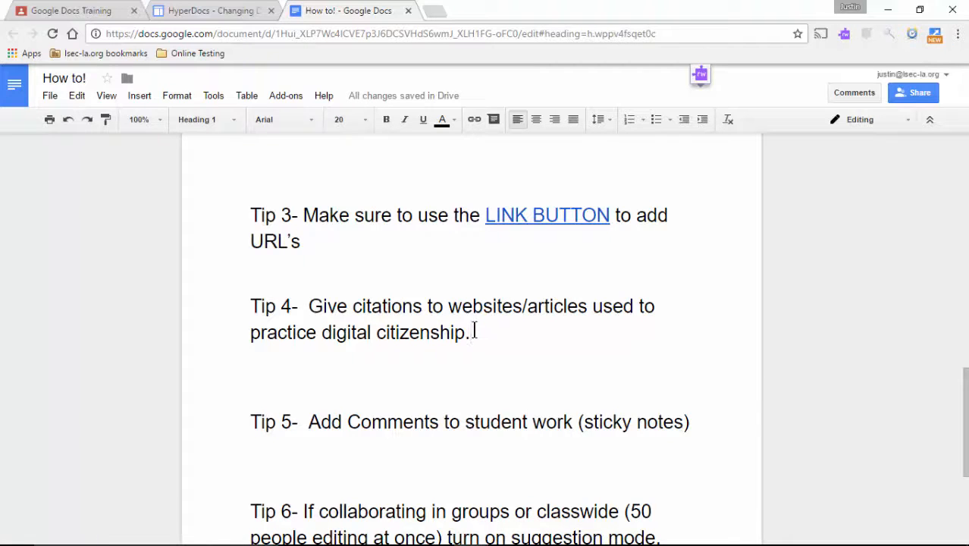
click(610, 215)
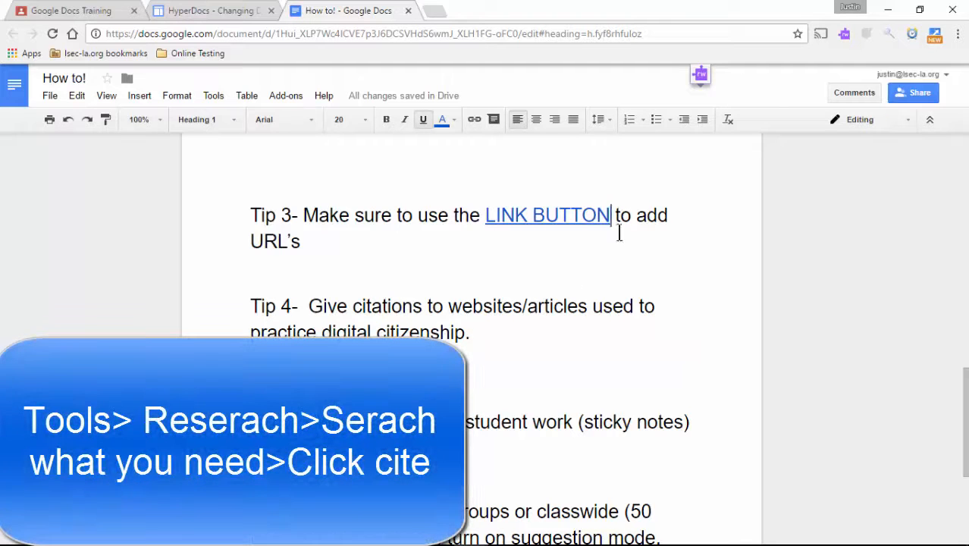
From the Research panel, cite the HyperDocs - Changing Digital Pedagogy page as footnote 2 on LINK BUTTON.
click(244, 97)
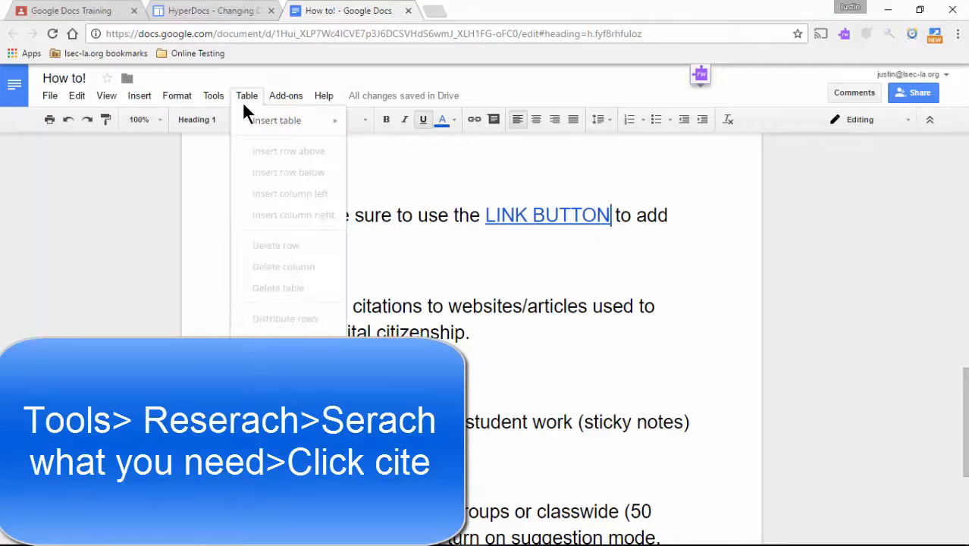
mouse_move(217, 96)
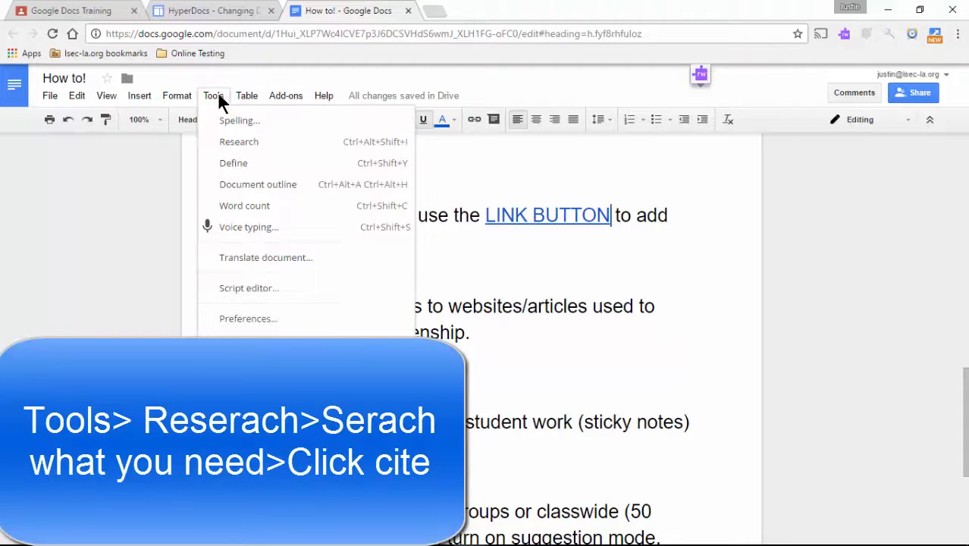
click(227, 142)
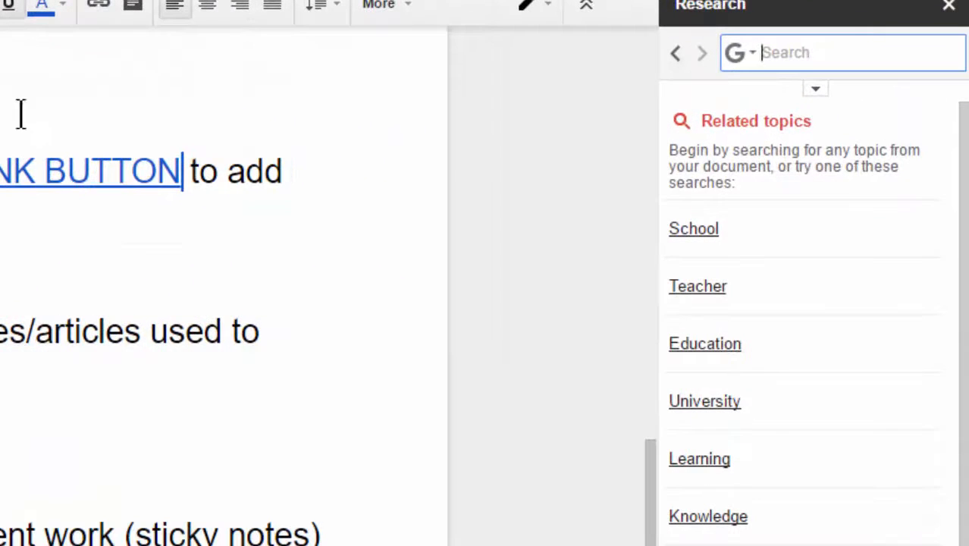
click(751, 55)
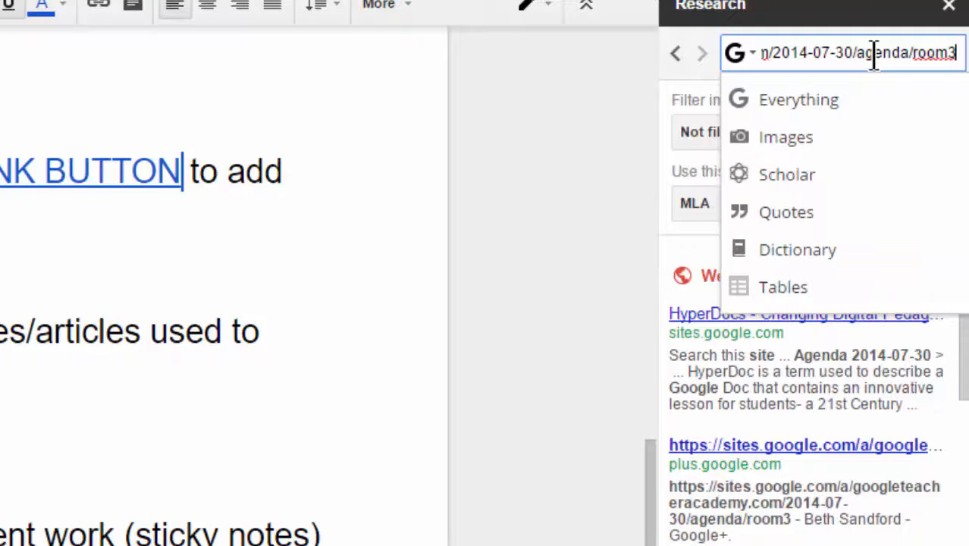
mouse_move(761, 402)
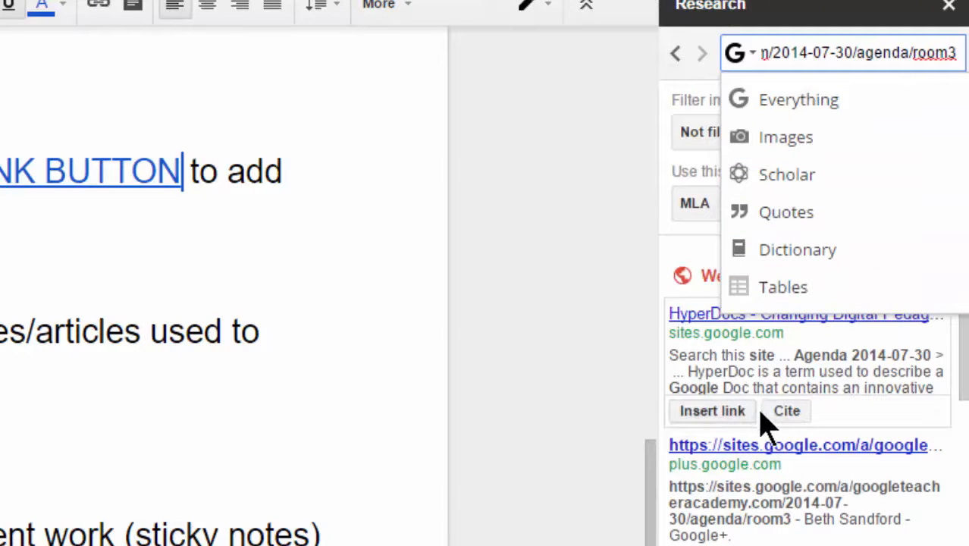
click(786, 410)
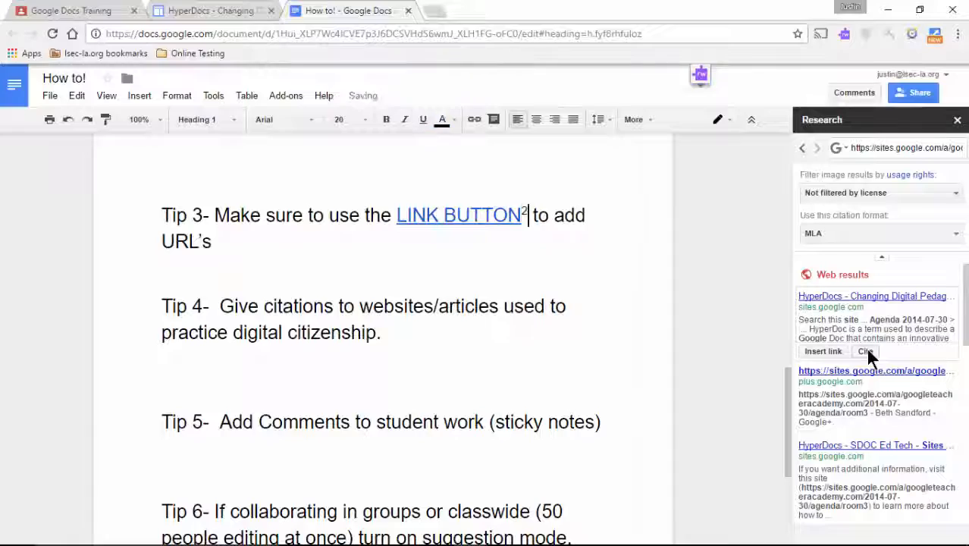
click(547, 246)
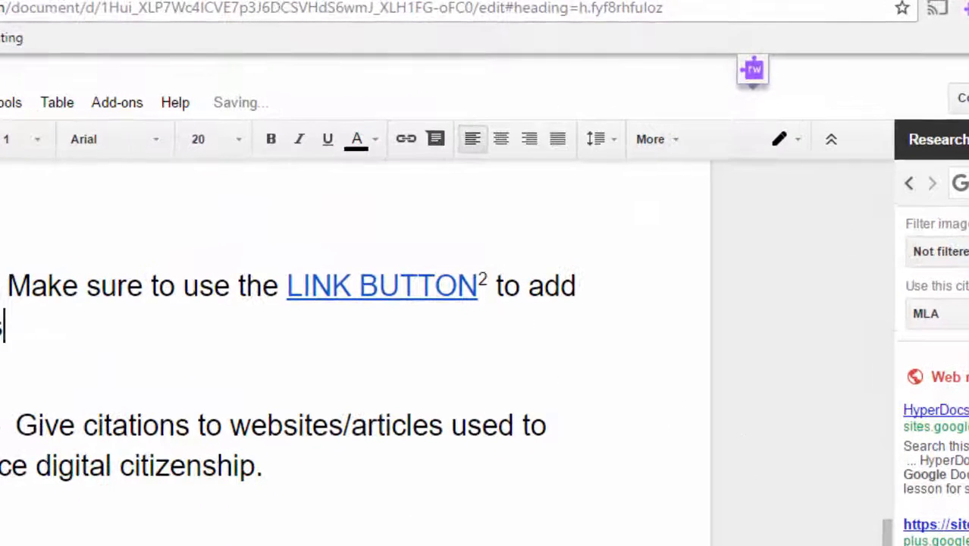
scroll(502, 326, down, 5)
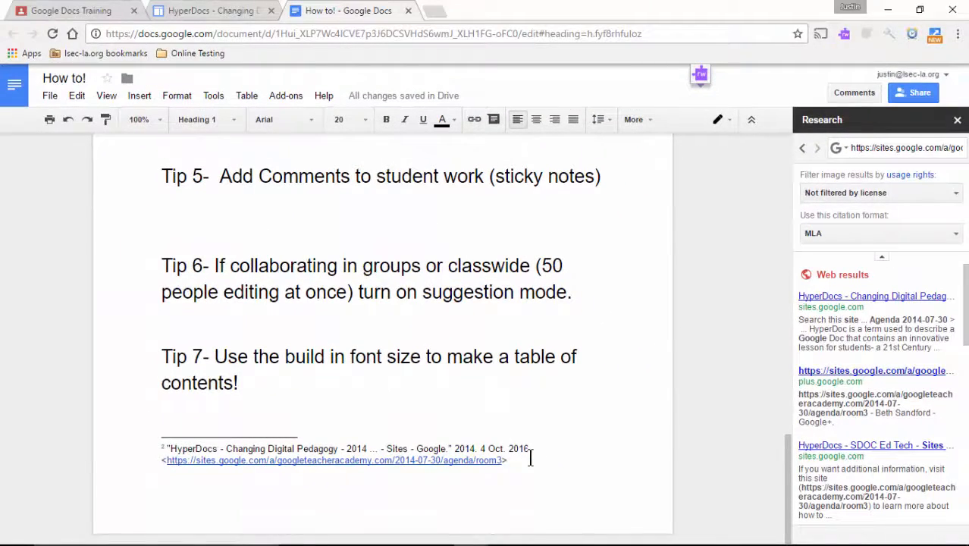
scroll(529, 457, up, 4)
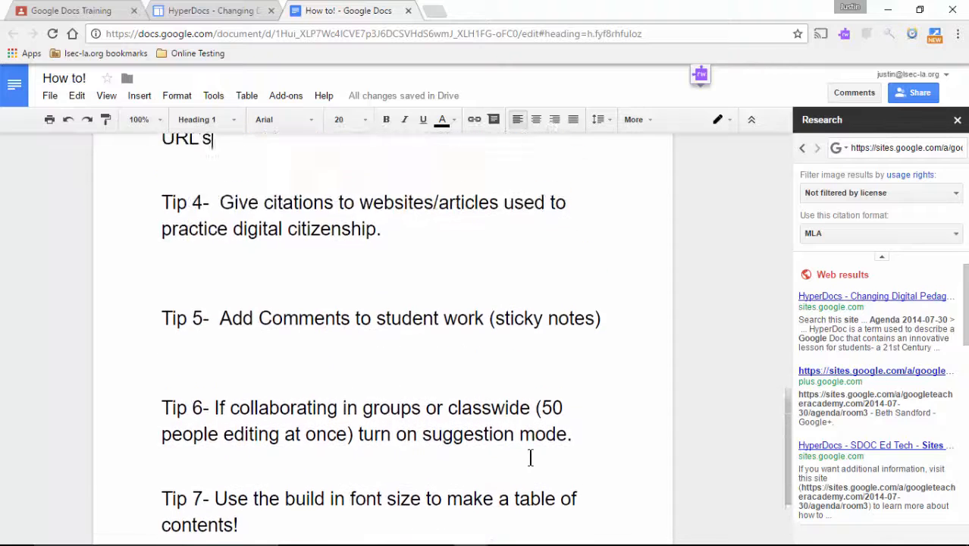
Insert an Education.com link in Johnny's Resource cell with an MLA citation footnote.
click(802, 148)
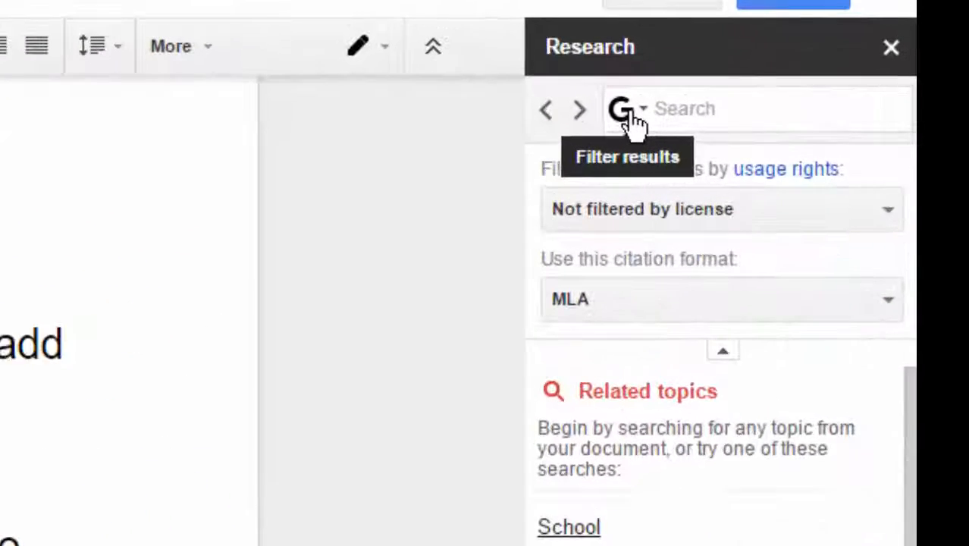
click(740, 133)
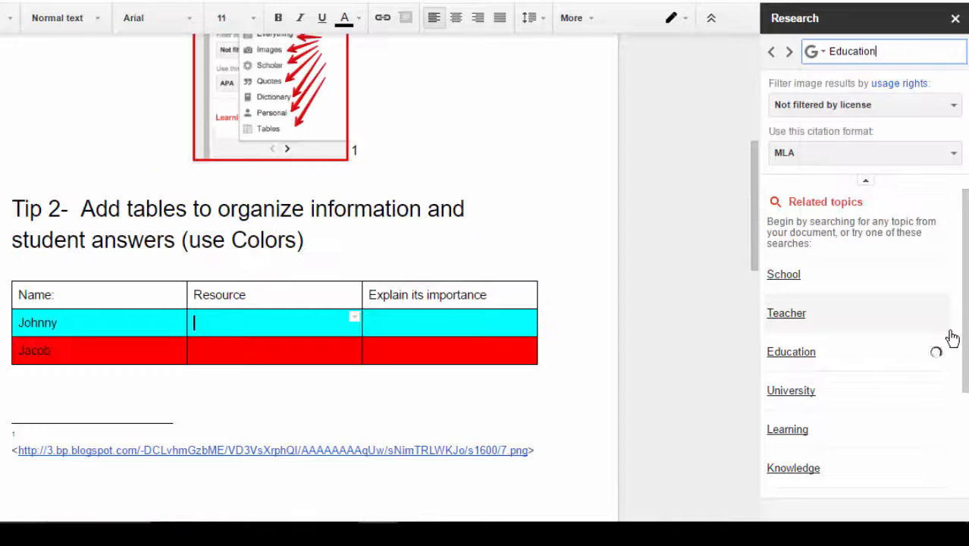
mouse_move(792, 265)
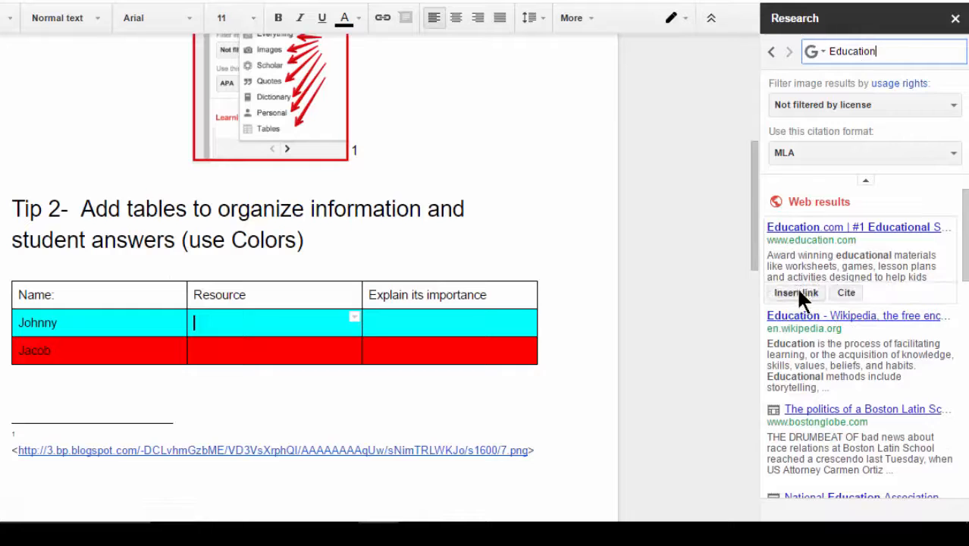
click(798, 293)
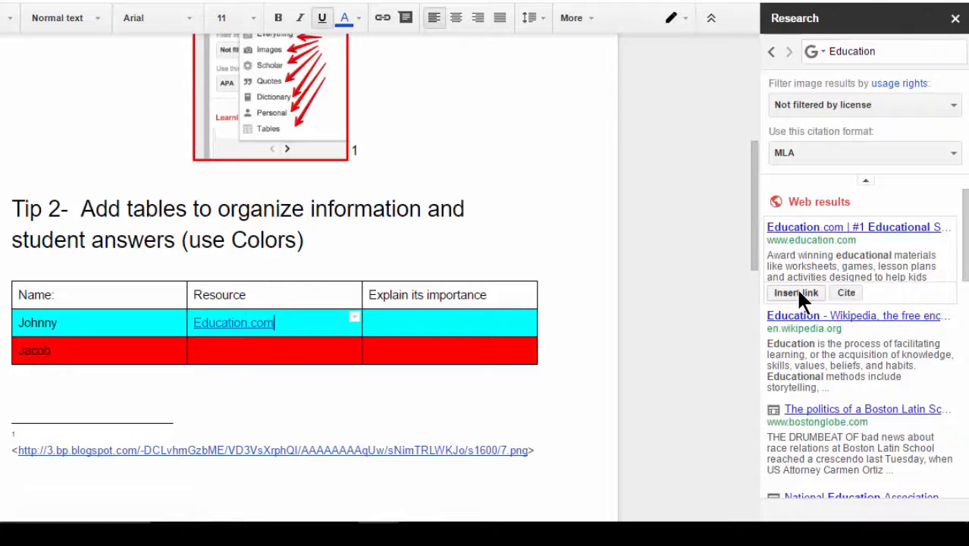
click(842, 293)
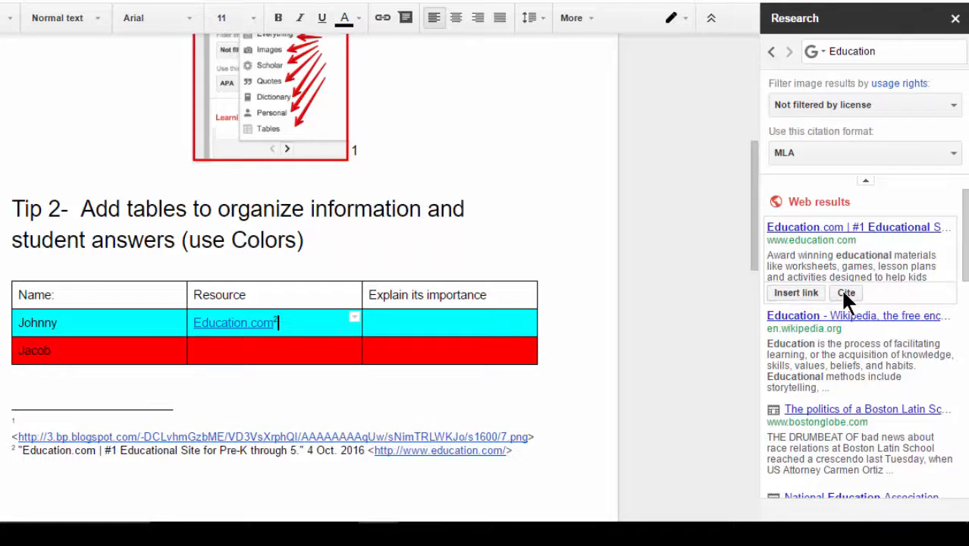
click(480, 206)
scroll(389, 238, down, 1)
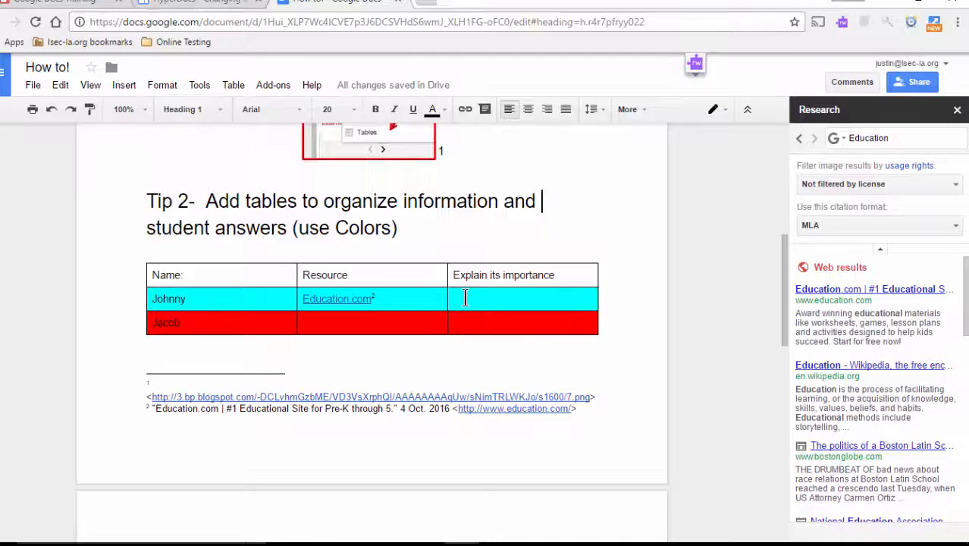
Start voice typing in Johnny's Explain its importance cell.
click(377, 237)
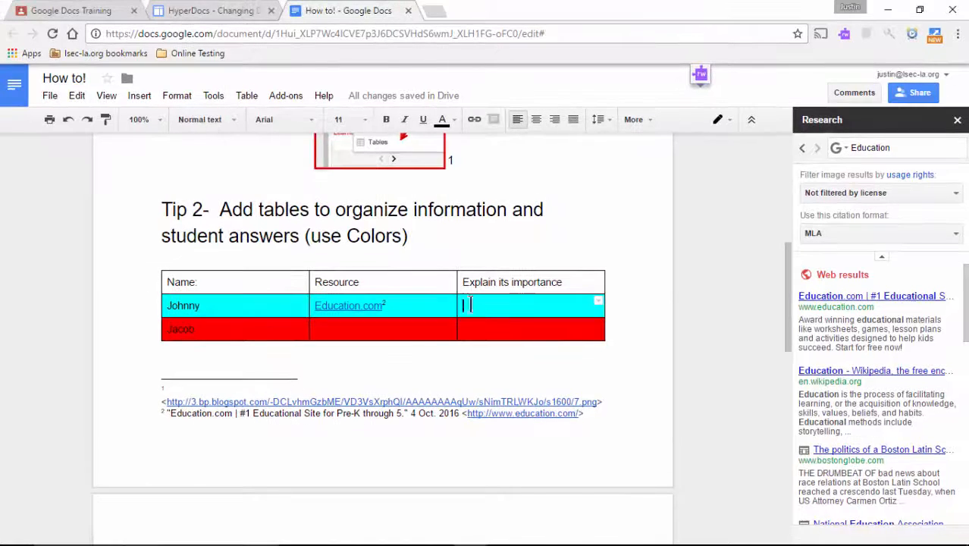
click(207, 98)
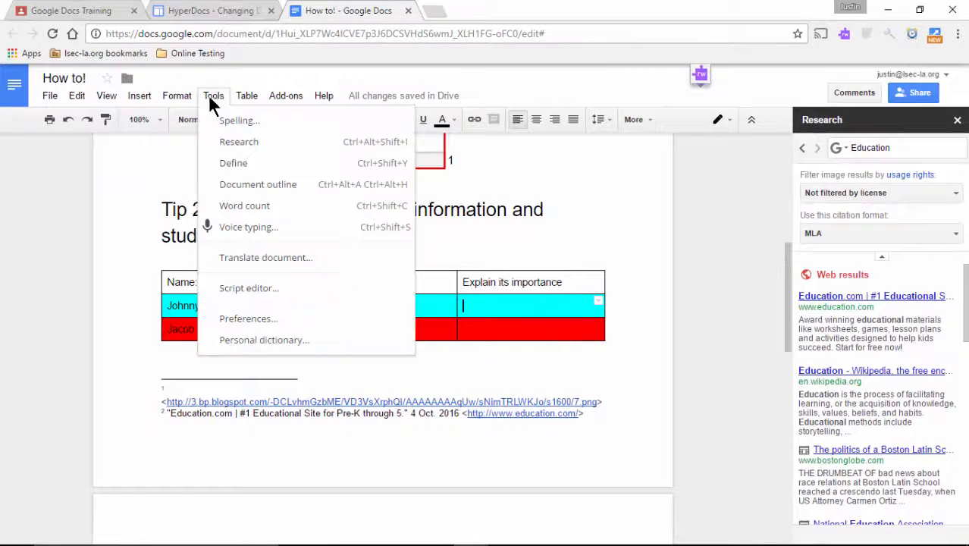
click(221, 226)
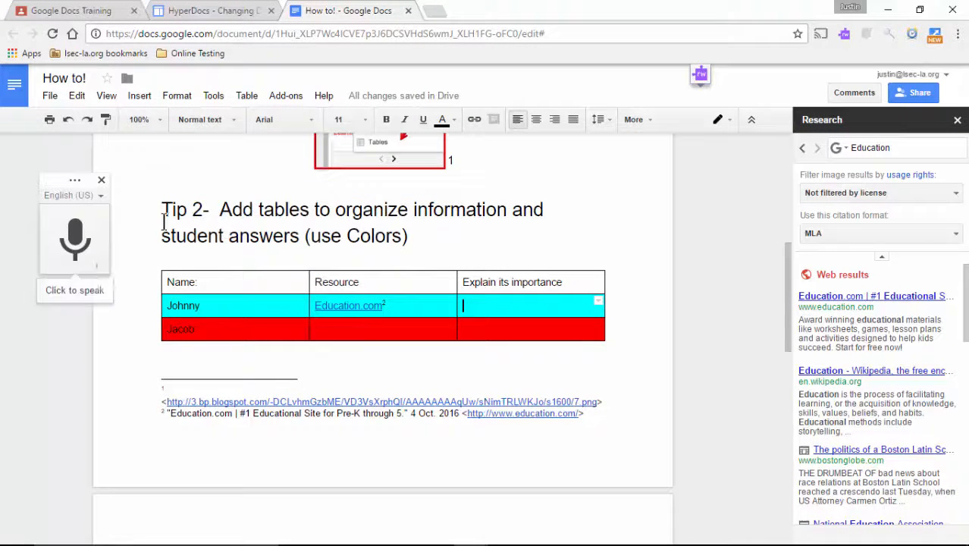
click(76, 239)
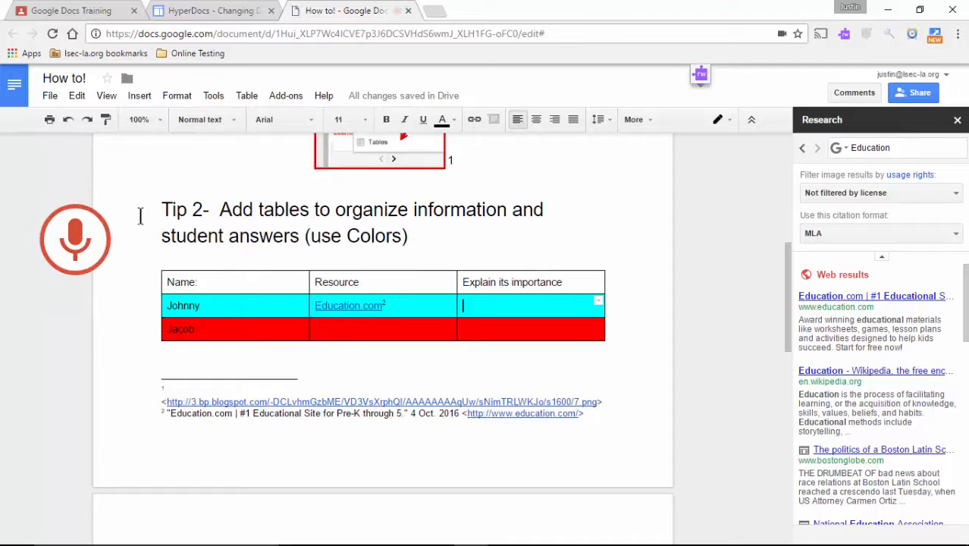
Stop dictation once the cell reads 'Type with your voice' and close the voice typing panel.
click(79, 231)
click(603, 201)
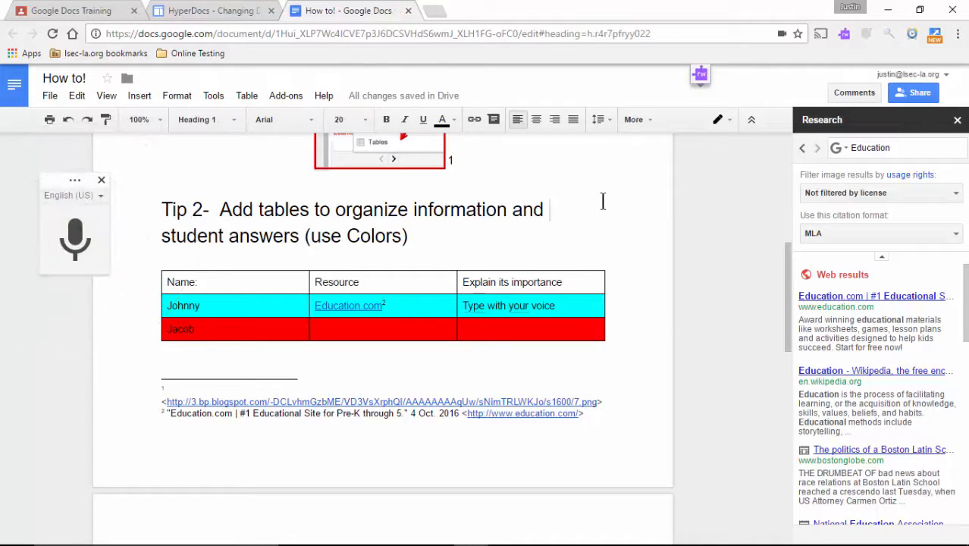
scroll(603, 201, down, 2)
click(102, 180)
scroll(105, 182, down, 5)
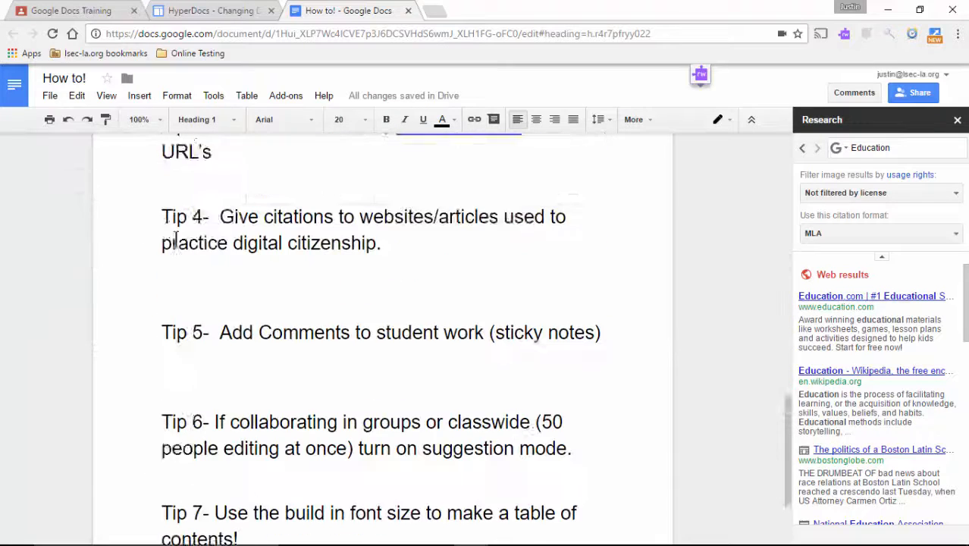
scroll(309, 298, up, 3)
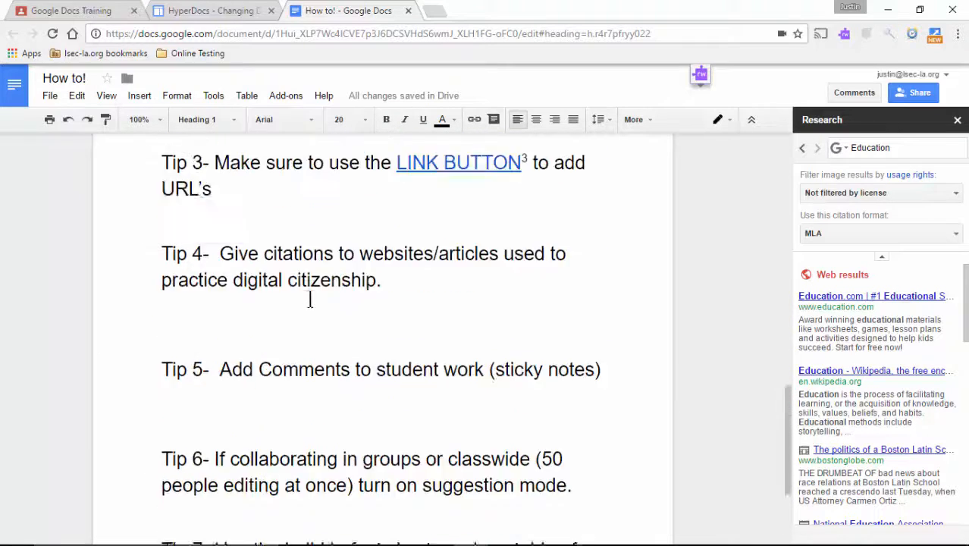
Close the Research panel and comment 'give more information please' on Johnny's 'Type with your voice' answer.
click(958, 120)
scroll(677, 363, up, 5)
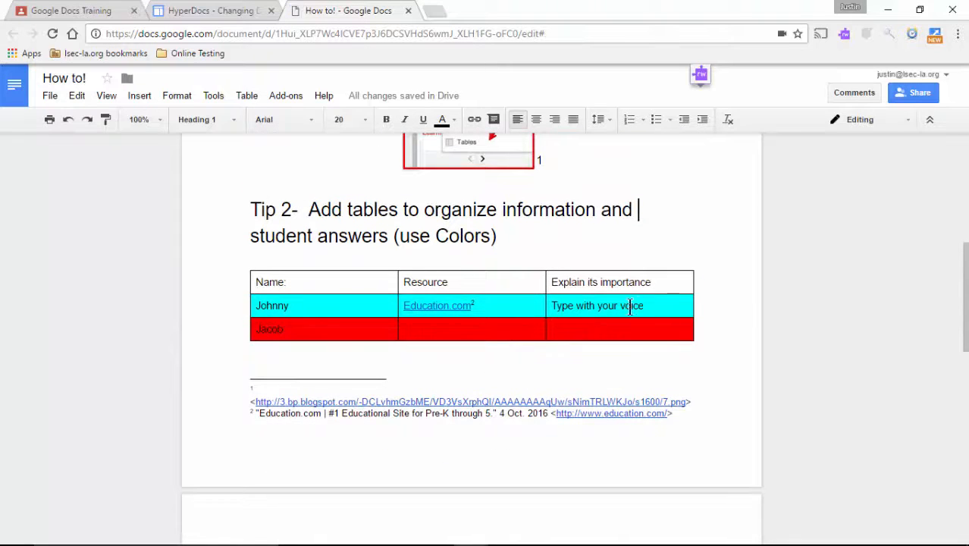
drag(631, 306, 548, 303)
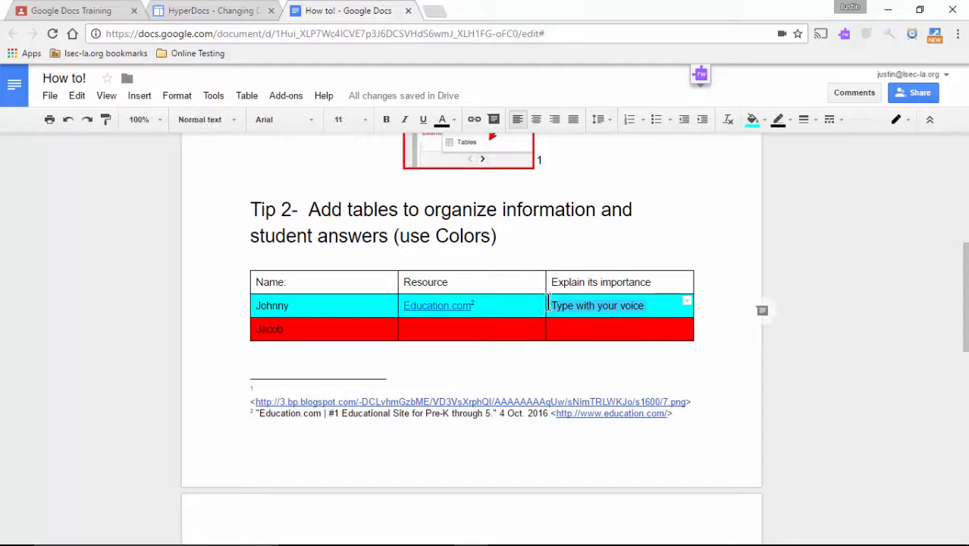
click(762, 312)
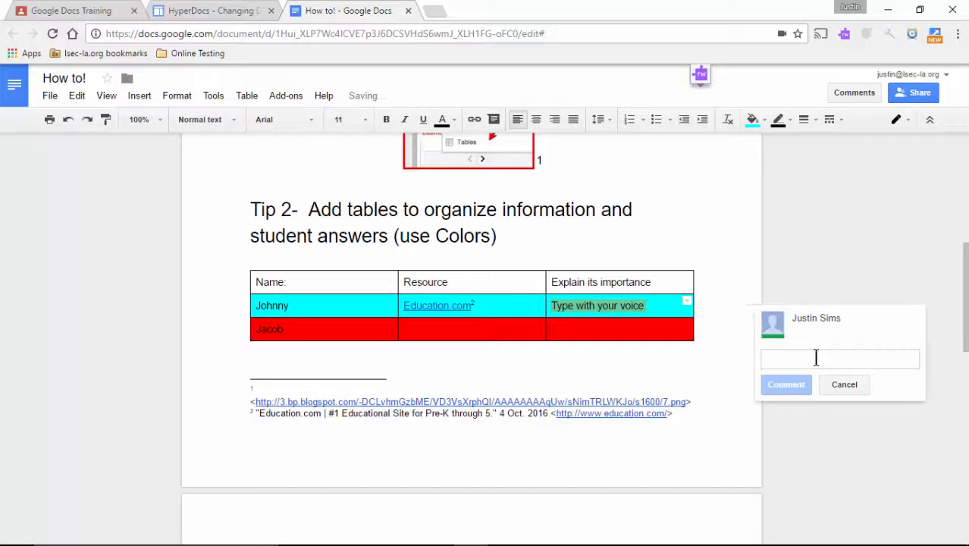
text(give m)
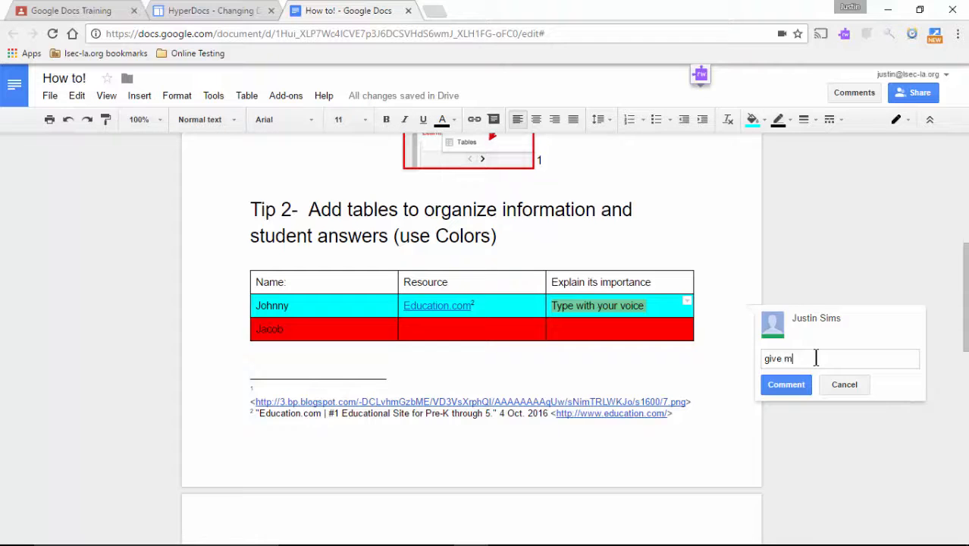
text(ore in)
text(f)
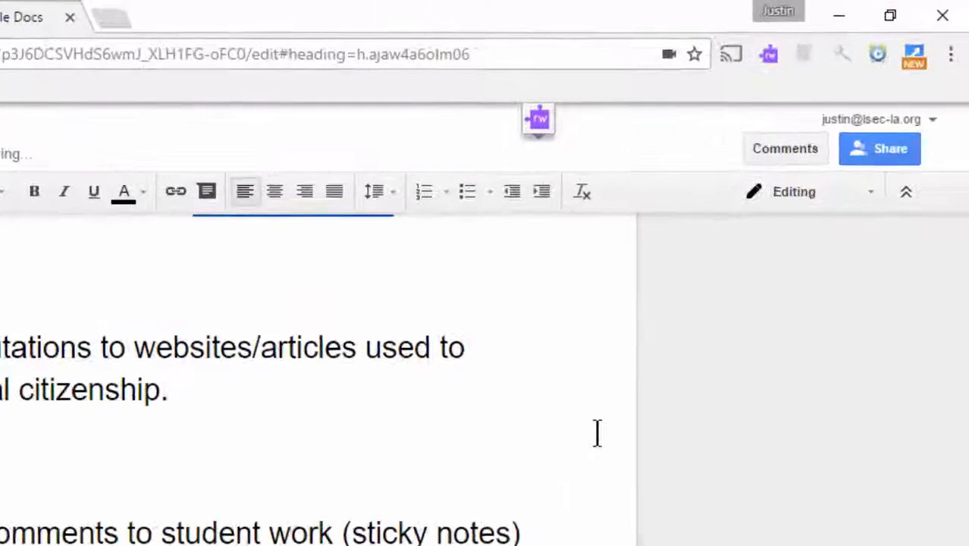
In Suggesting mode, add two gibberish suggestions ('sdfsdfsdfsdfsdf', 'sdfsdfdsfsdf') under Tip 6, then reject both.
click(835, 221)
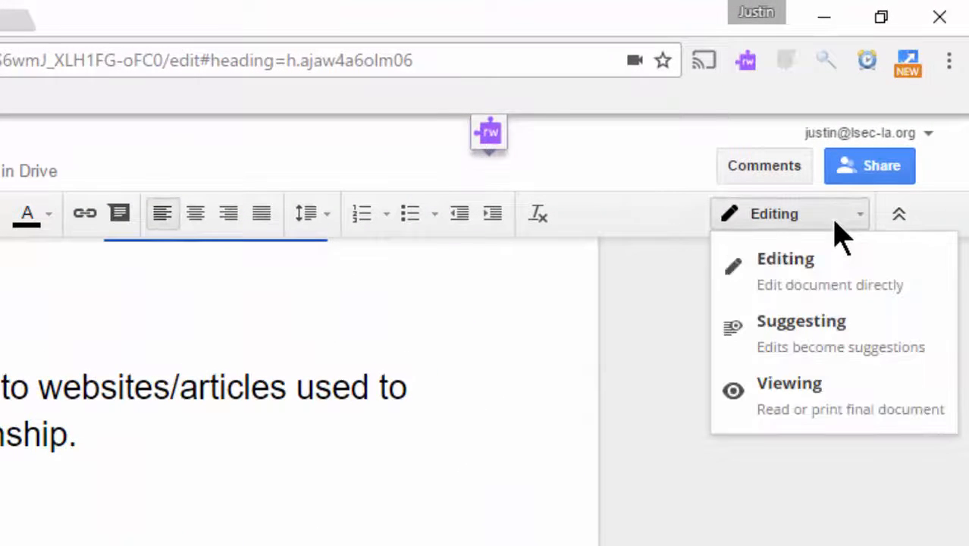
click(837, 333)
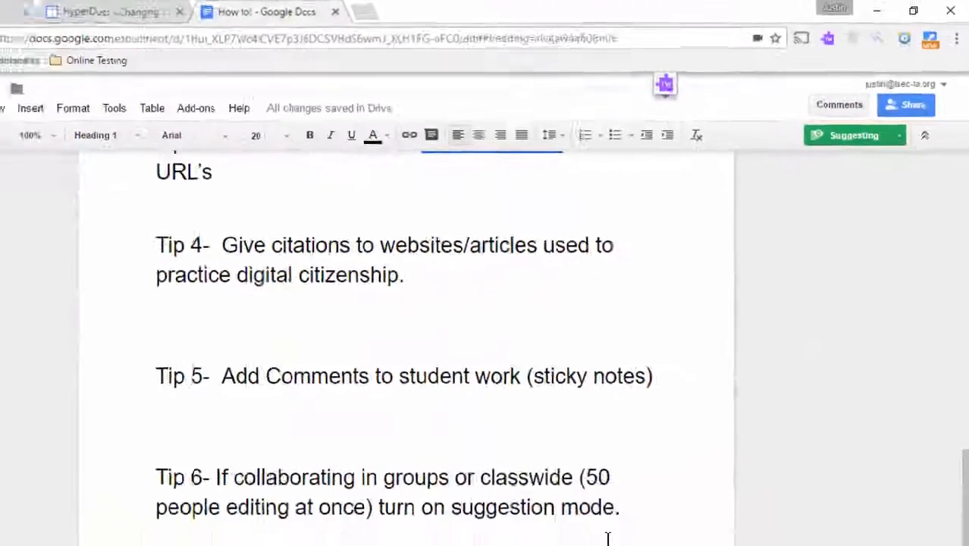
text(sdfsdfsdfsdfsdf)
scroll(526, 455, down, 2)
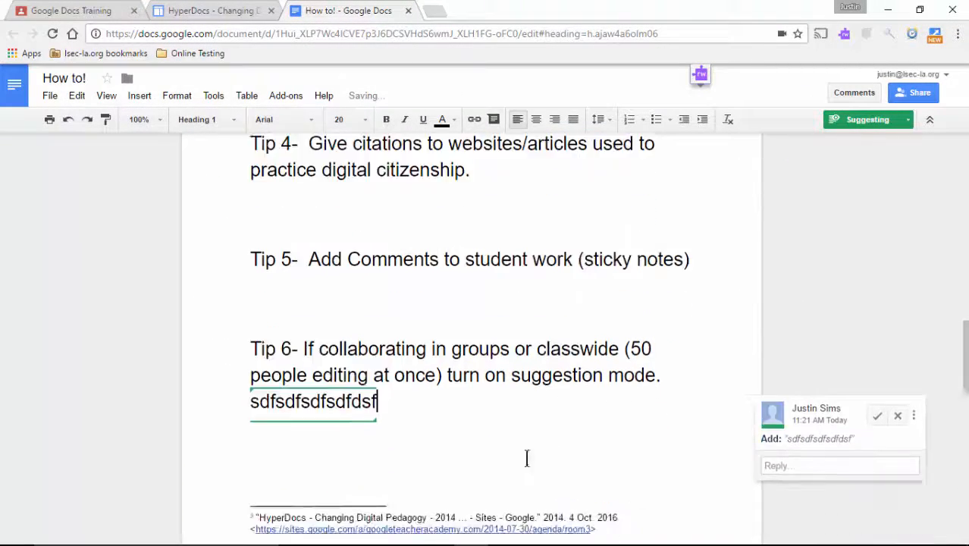
key(Return)
text(sdfsdfdsfsdf)
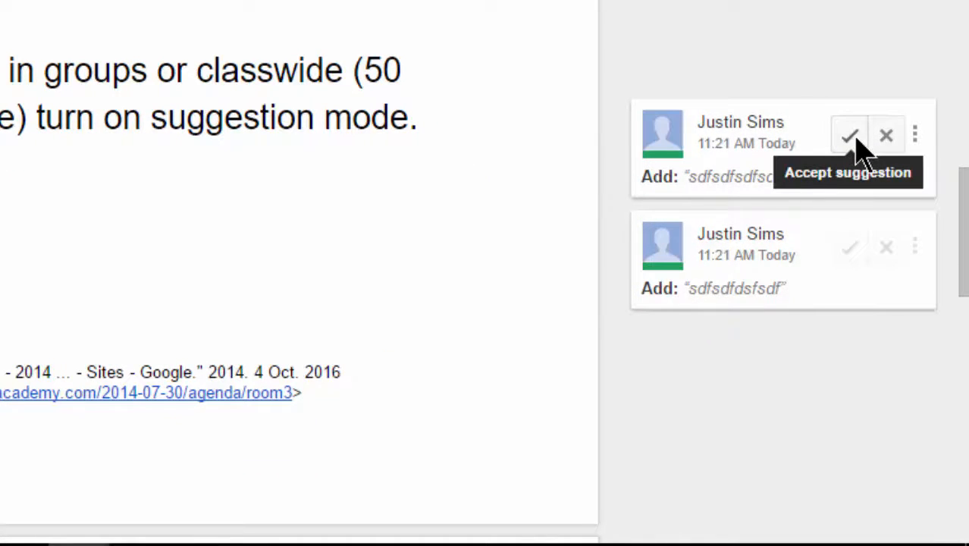
click(882, 147)
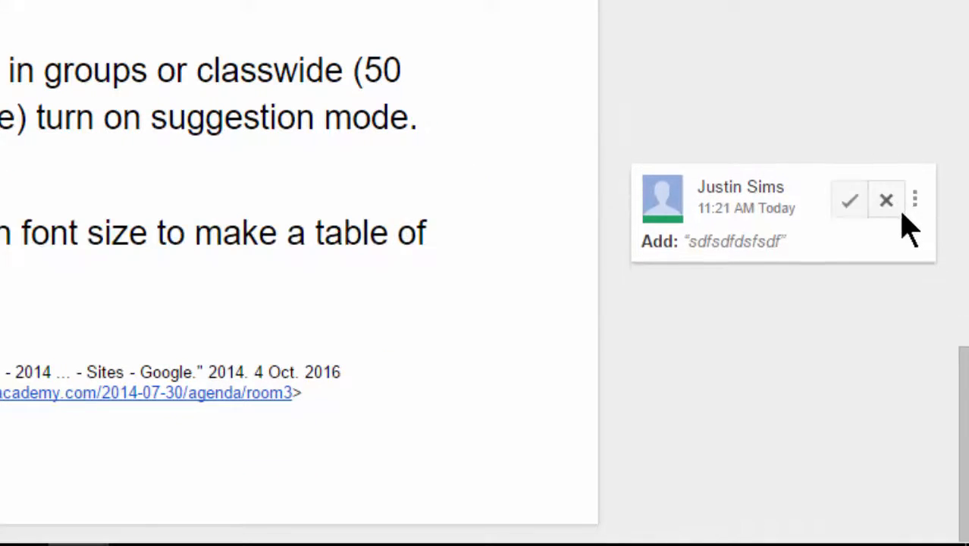
click(886, 211)
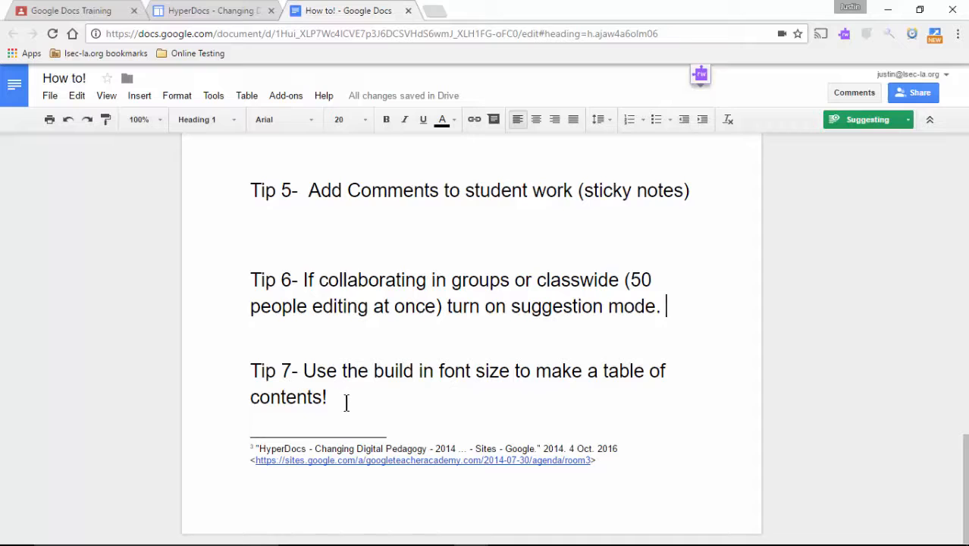
Style Tips 5–7 as Heading 2 and accept that formatting suggestion.
drag(346, 402, 242, 377)
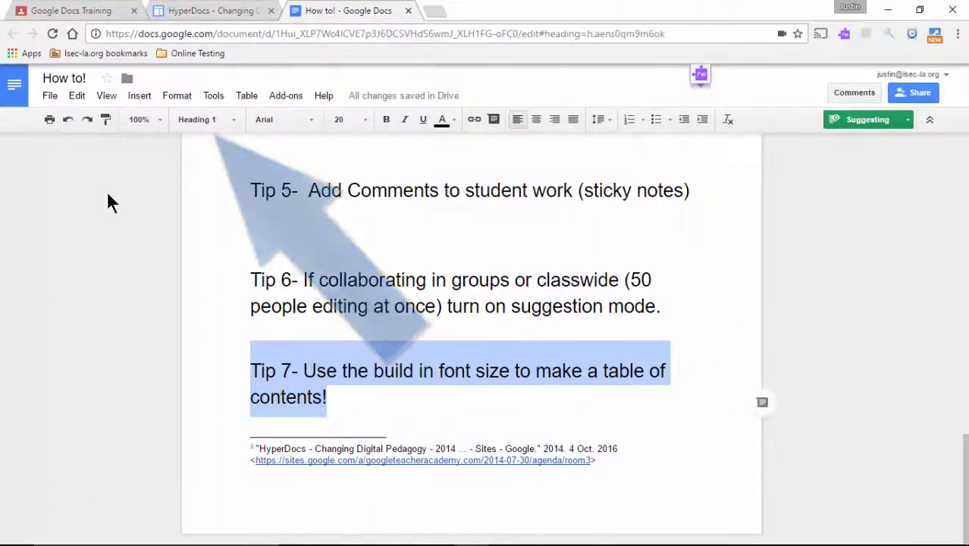
drag(108, 197, 188, 100)
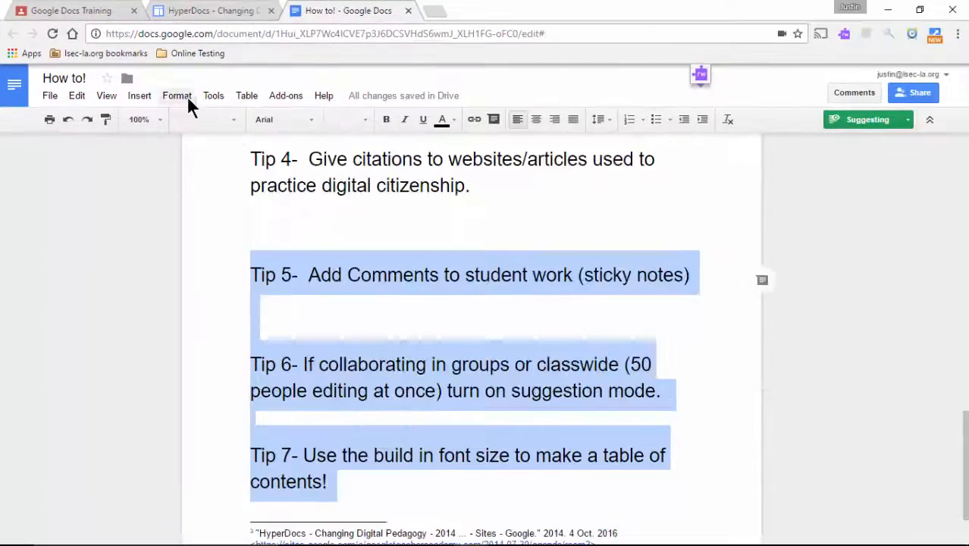
click(199, 119)
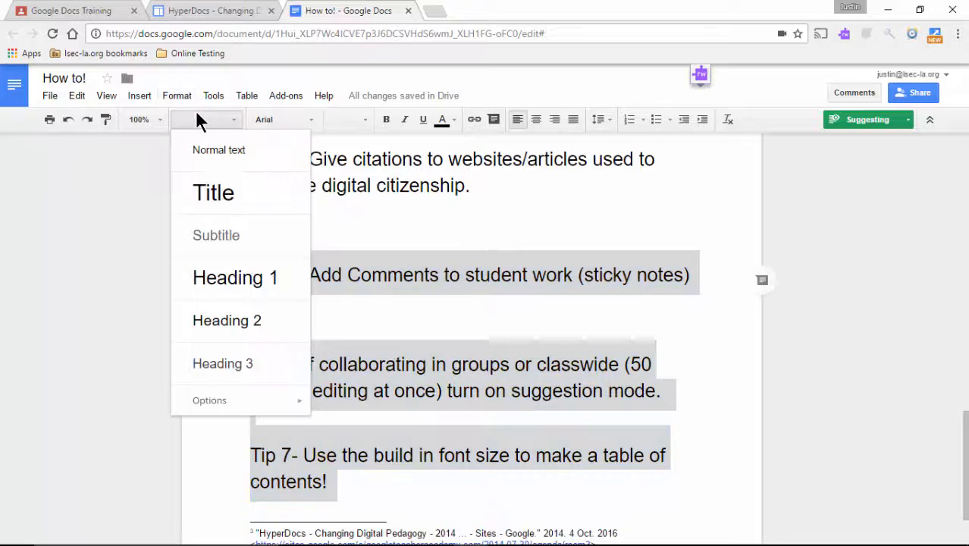
click(247, 323)
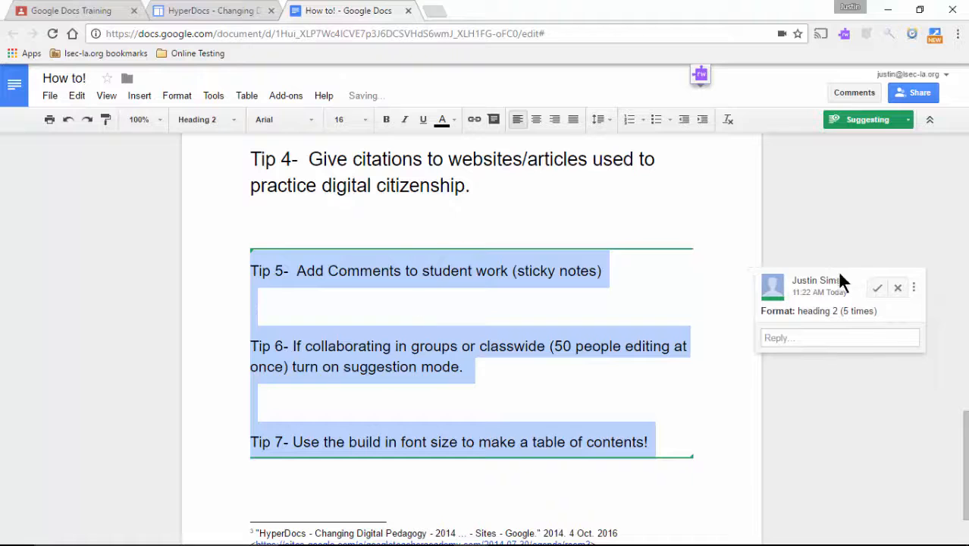
click(877, 291)
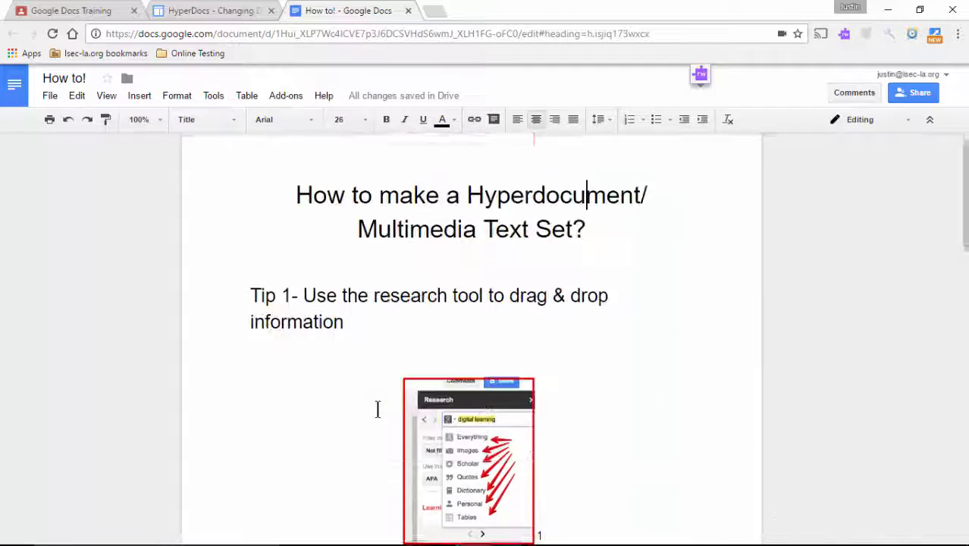
Insert a table of contents below the title and follow its Tip 7 entry to the heading.
scroll(377, 410, up, 1)
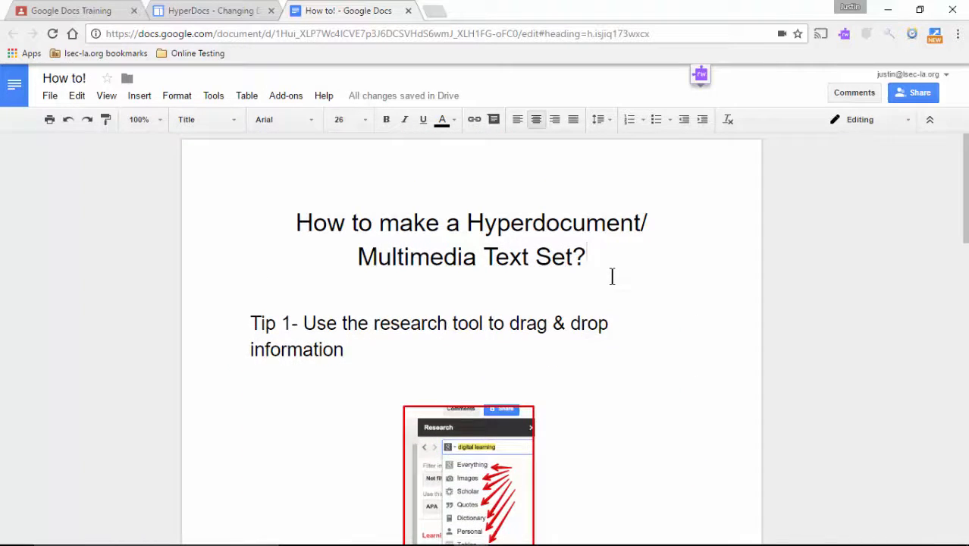
key(Return)
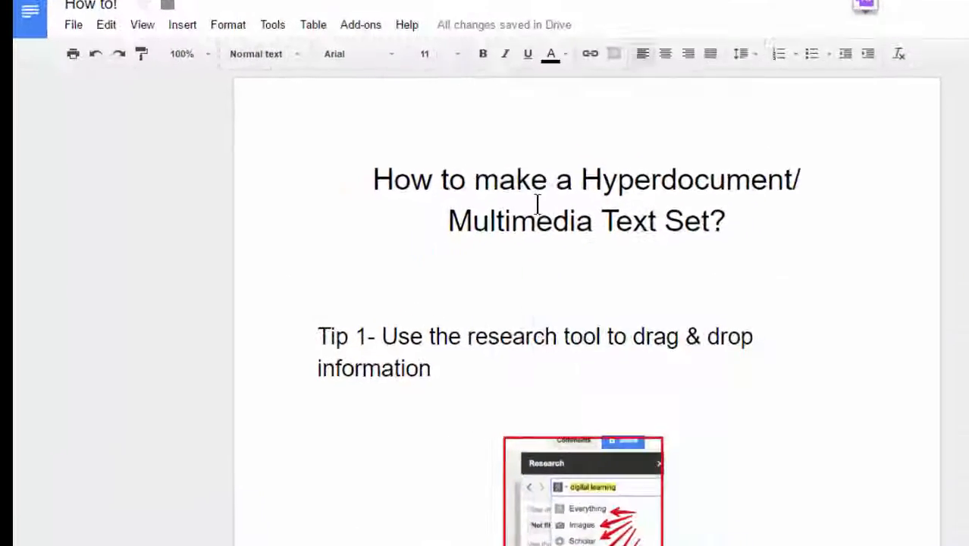
click(139, 95)
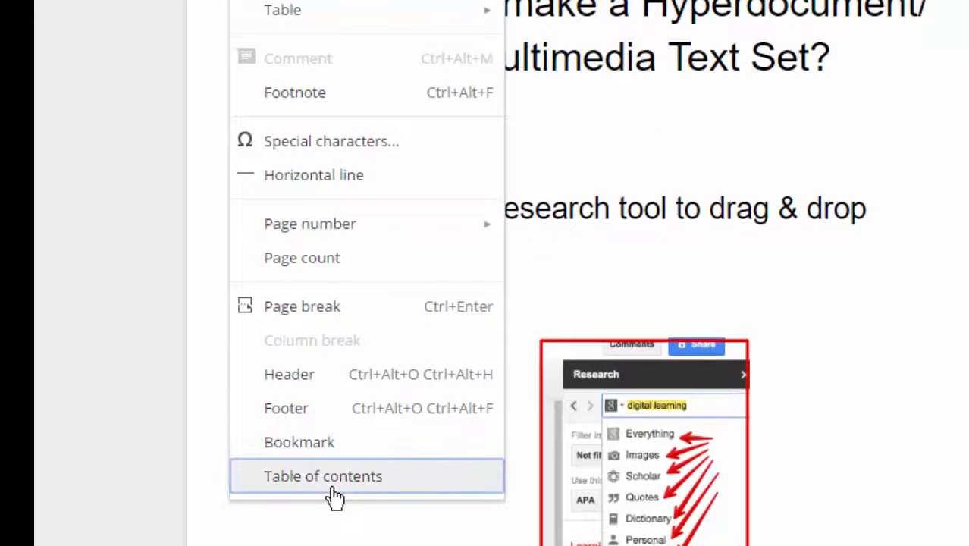
click(334, 485)
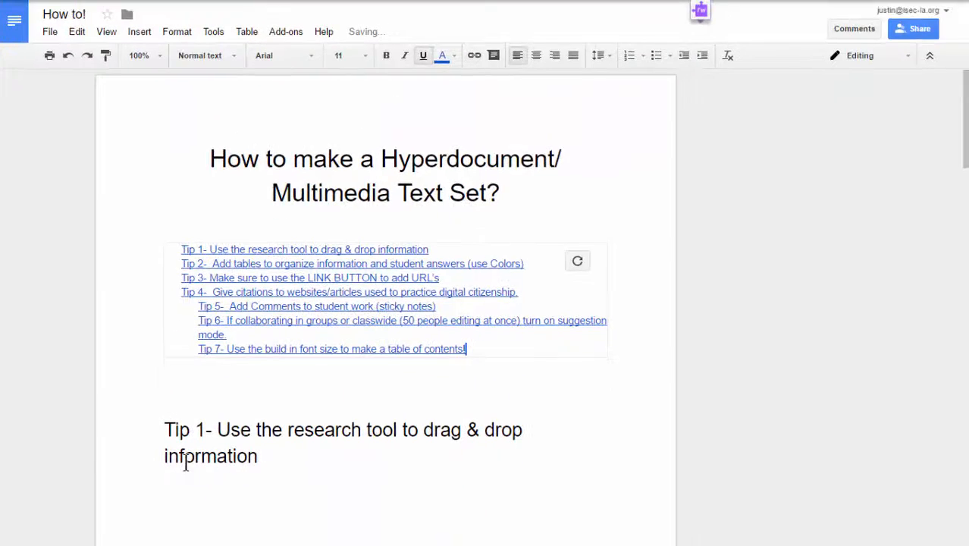
click(181, 211)
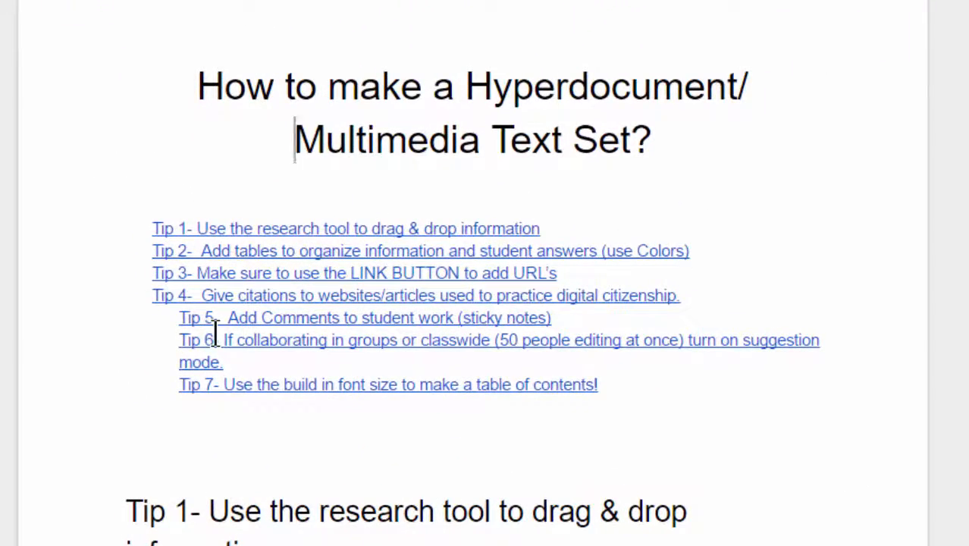
click(246, 385)
click(296, 418)
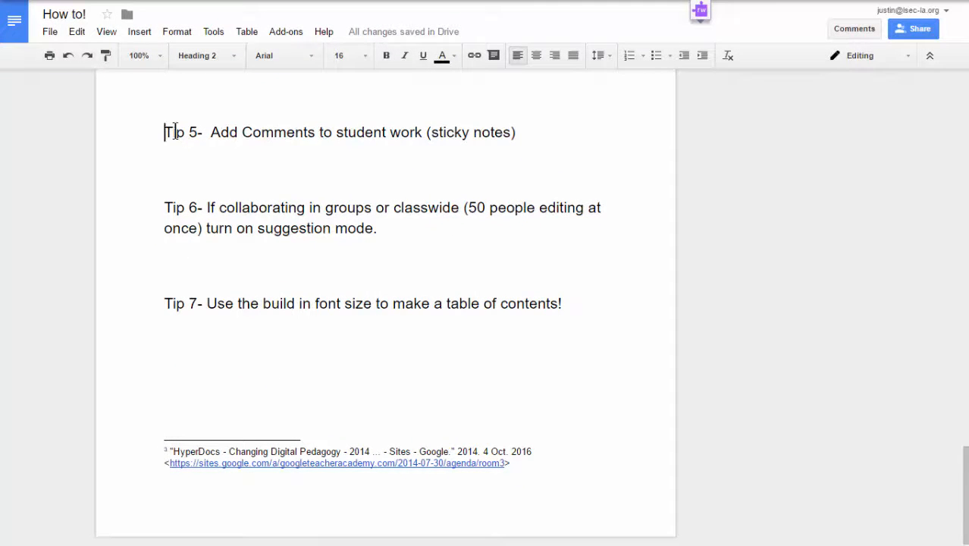
drag(176, 131, 479, 150)
click(502, 151)
drag(535, 130, 173, 132)
click(175, 135)
scroll(177, 197, up, 2)
scroll(177, 199, up, 15)
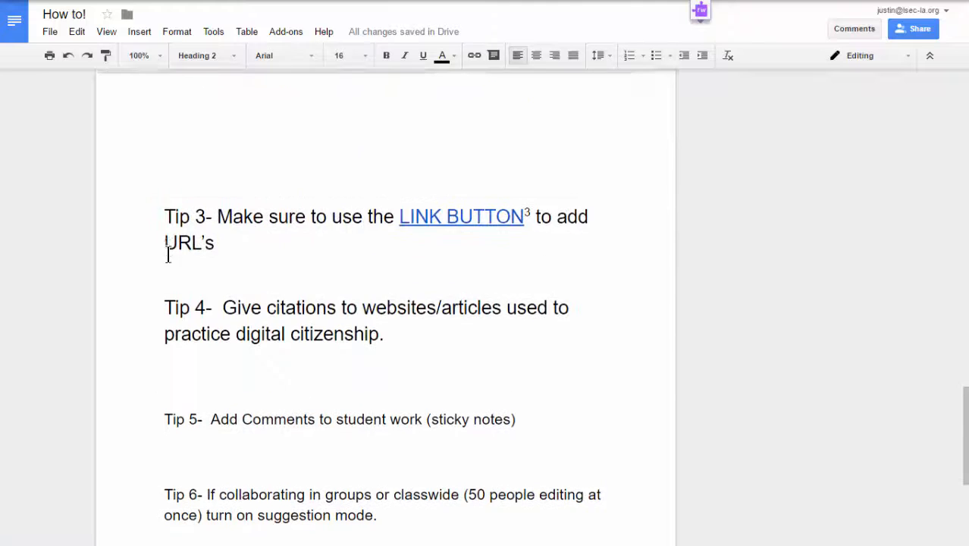
scroll(164, 283, up, 4)
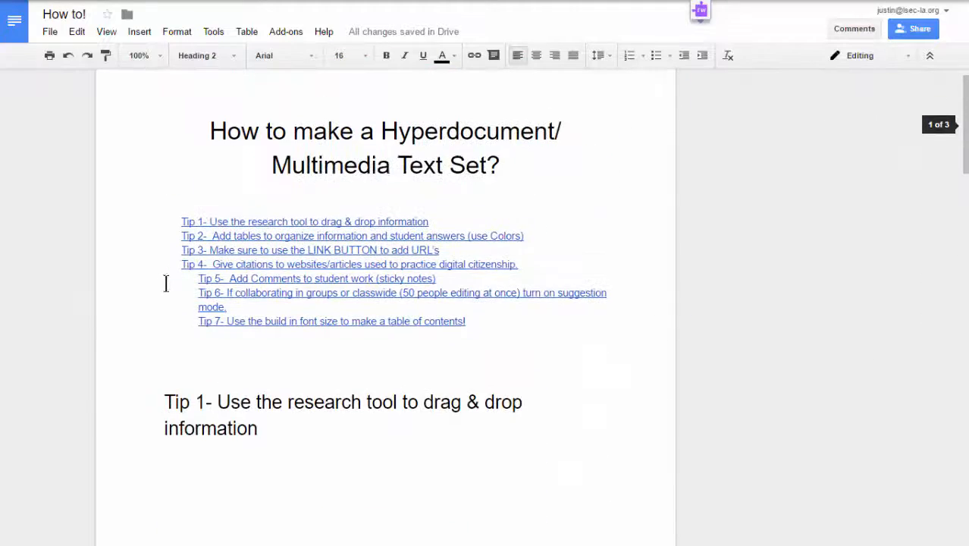
scroll(318, 523, up, 1)
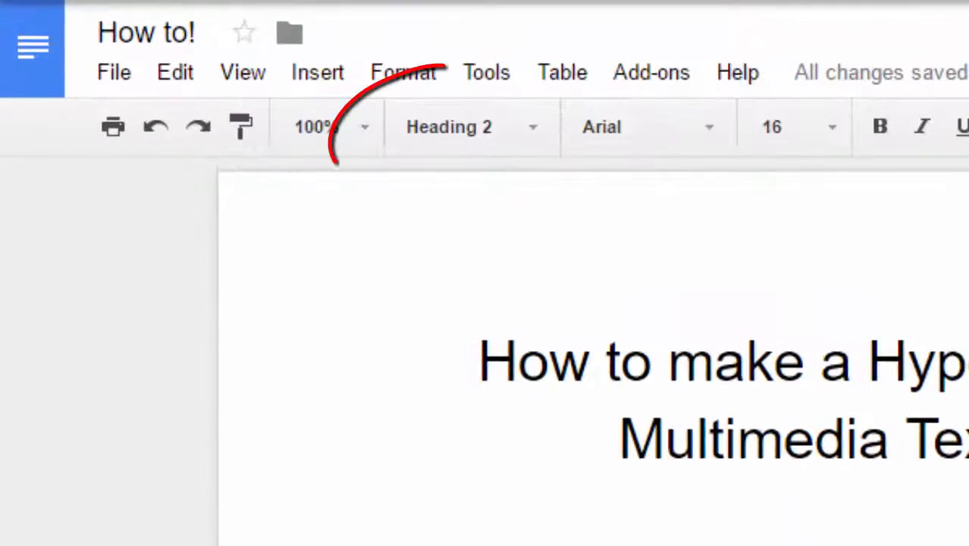
click(324, 440)
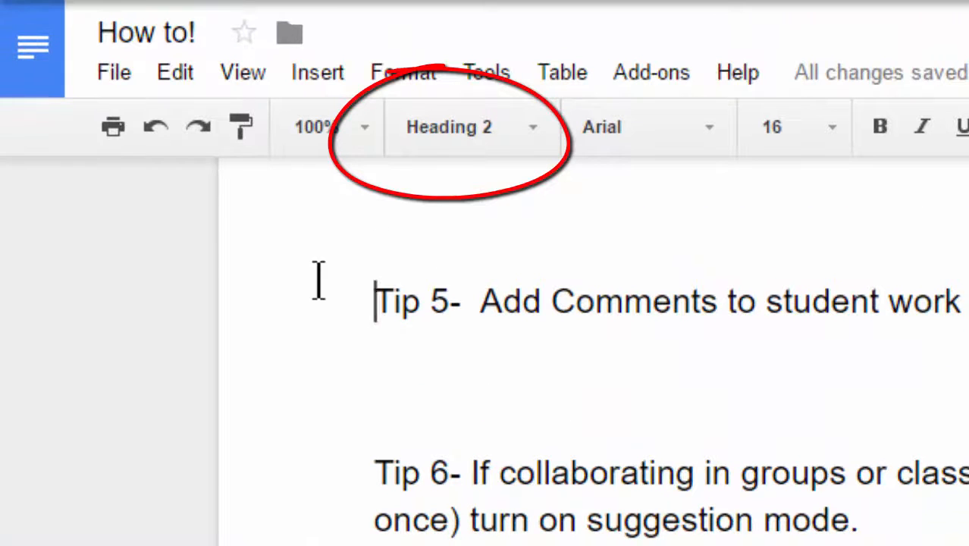
drag(374, 301, 962, 307)
scroll(618, 447, up, 14)
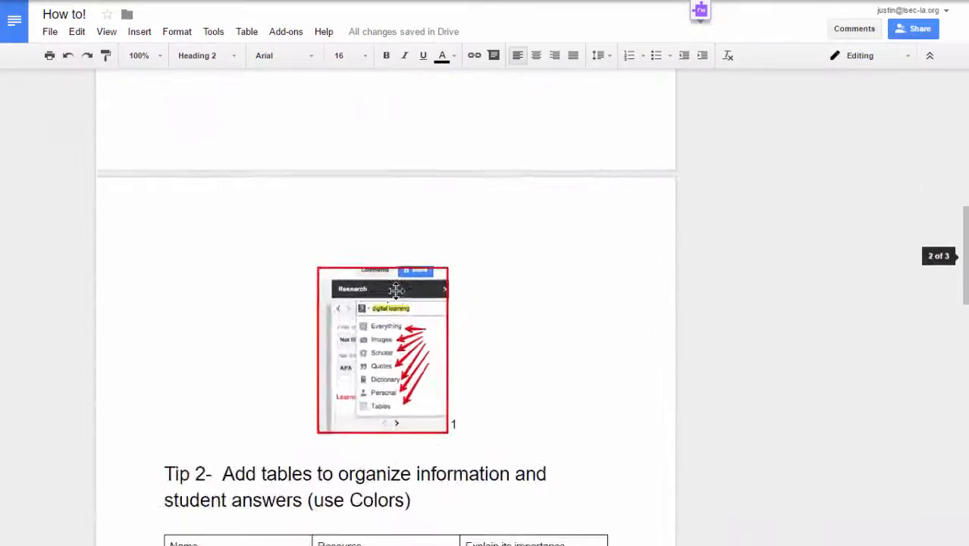
scroll(395, 291, up, 10)
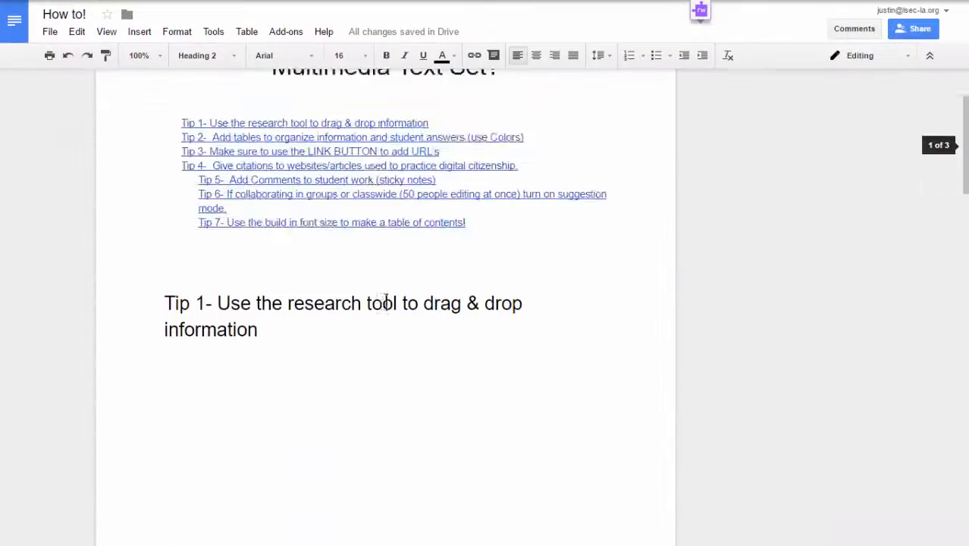
click(299, 321)
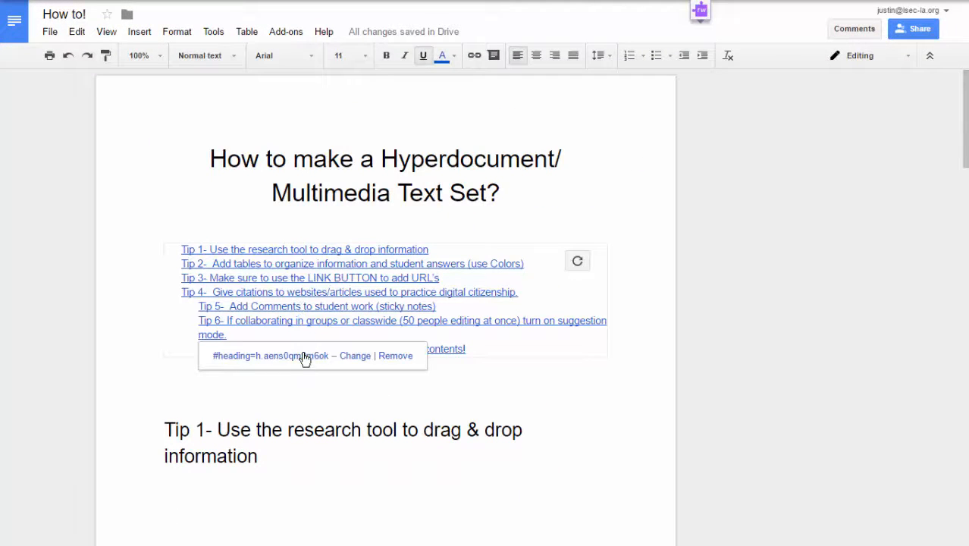
click(302, 356)
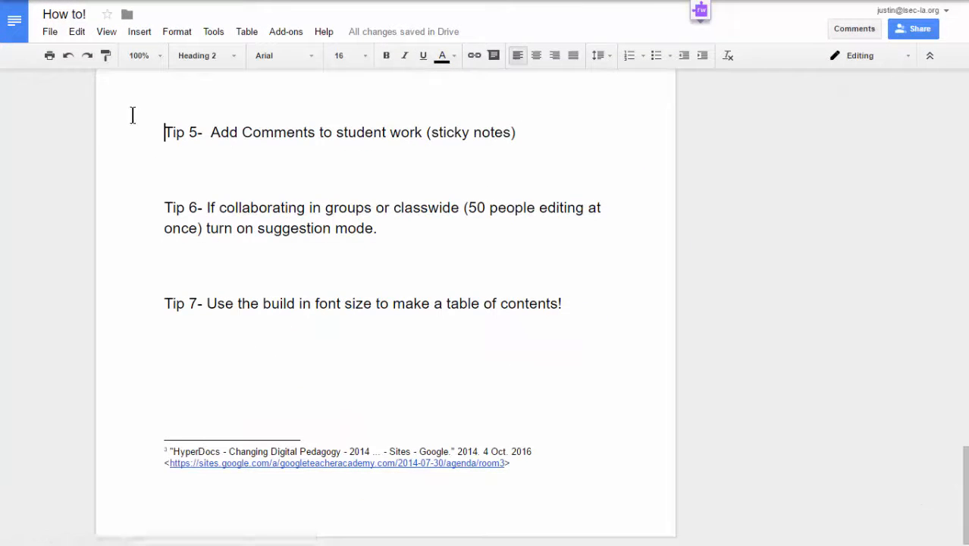
drag(143, 130, 491, 189)
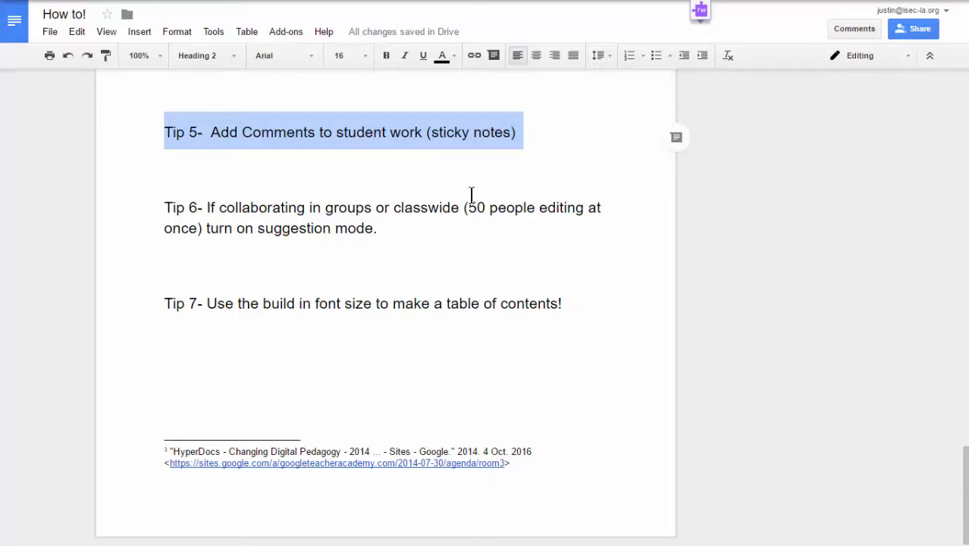